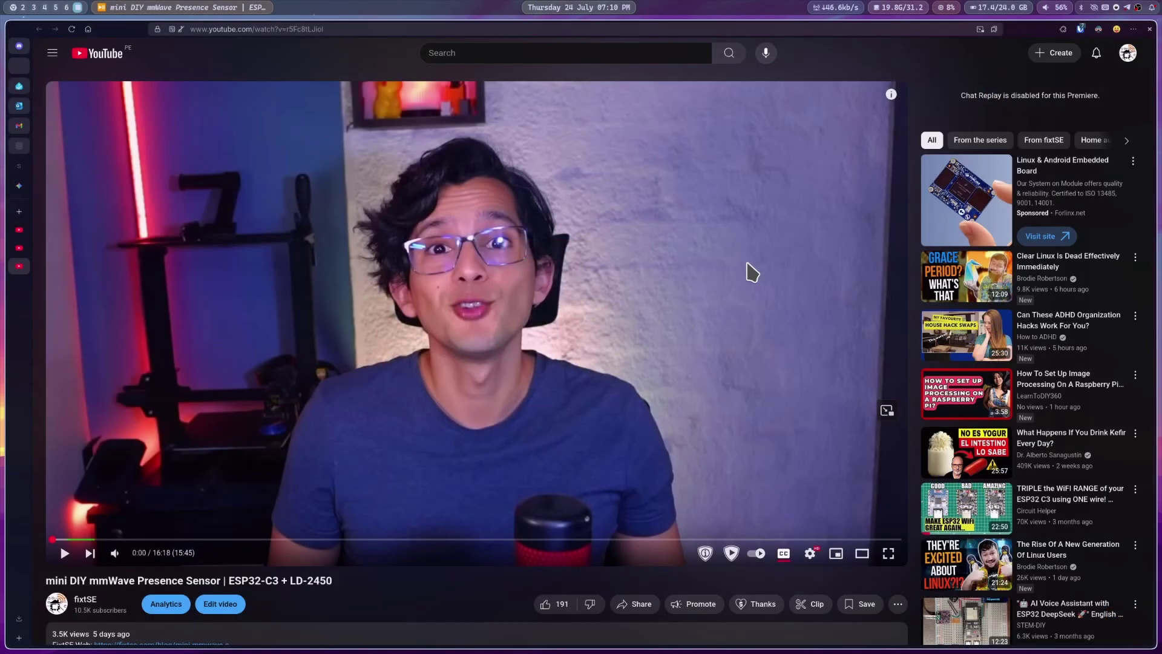
Step: Expand the replies to the comment about the board's WiFi range and examine the antenna comparison photo in the linked GitHub issue
scroll(748, 267, "down", 8)
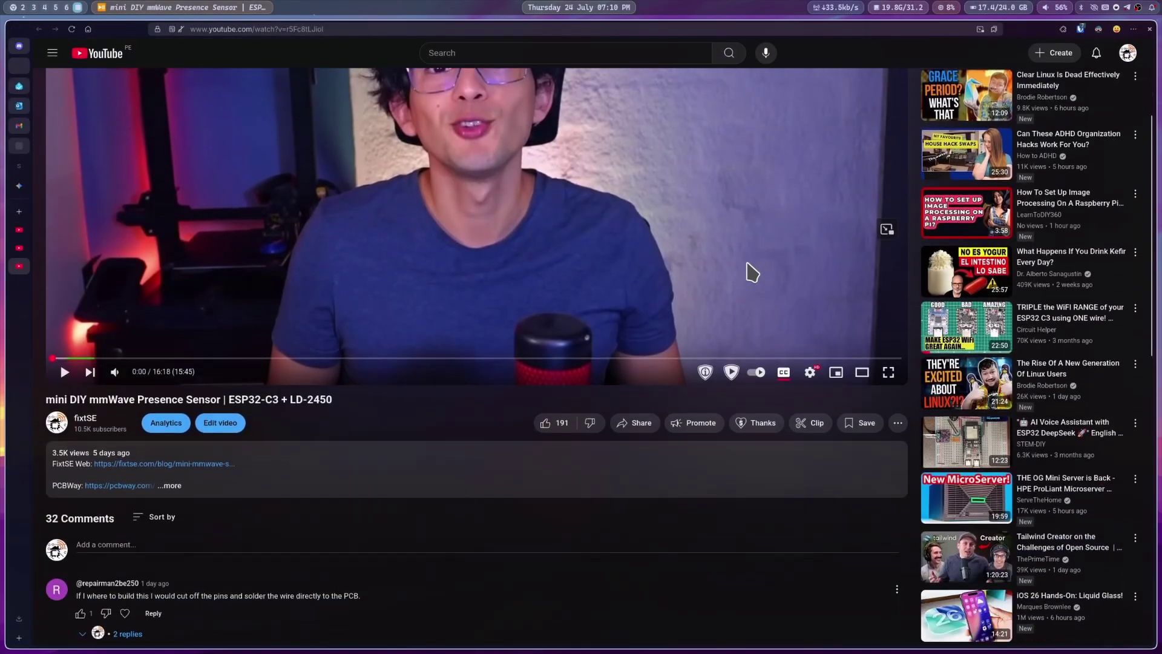
scroll(752, 271, "down", 4)
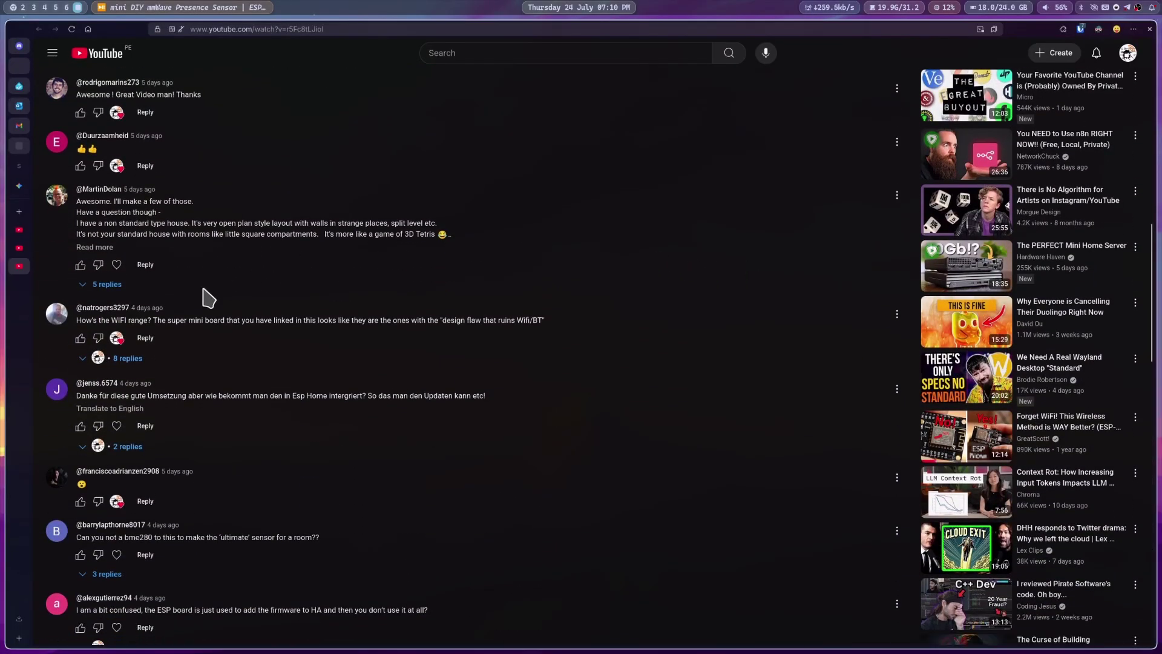
left_click(83, 360)
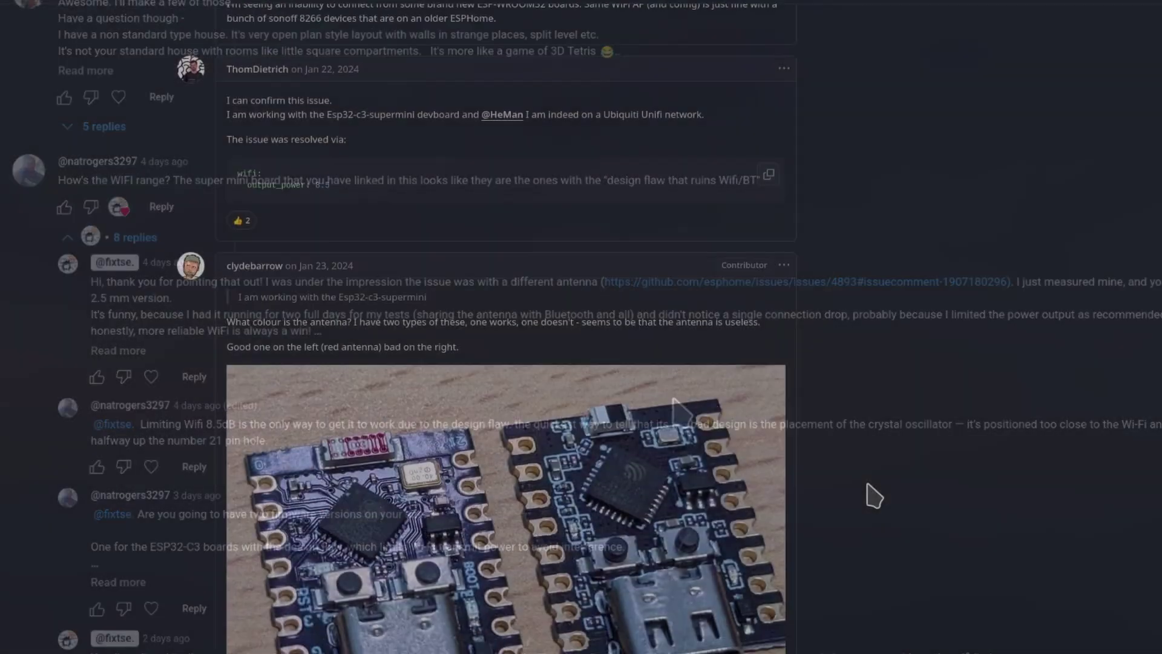
scroll(867, 493, "down", 3)
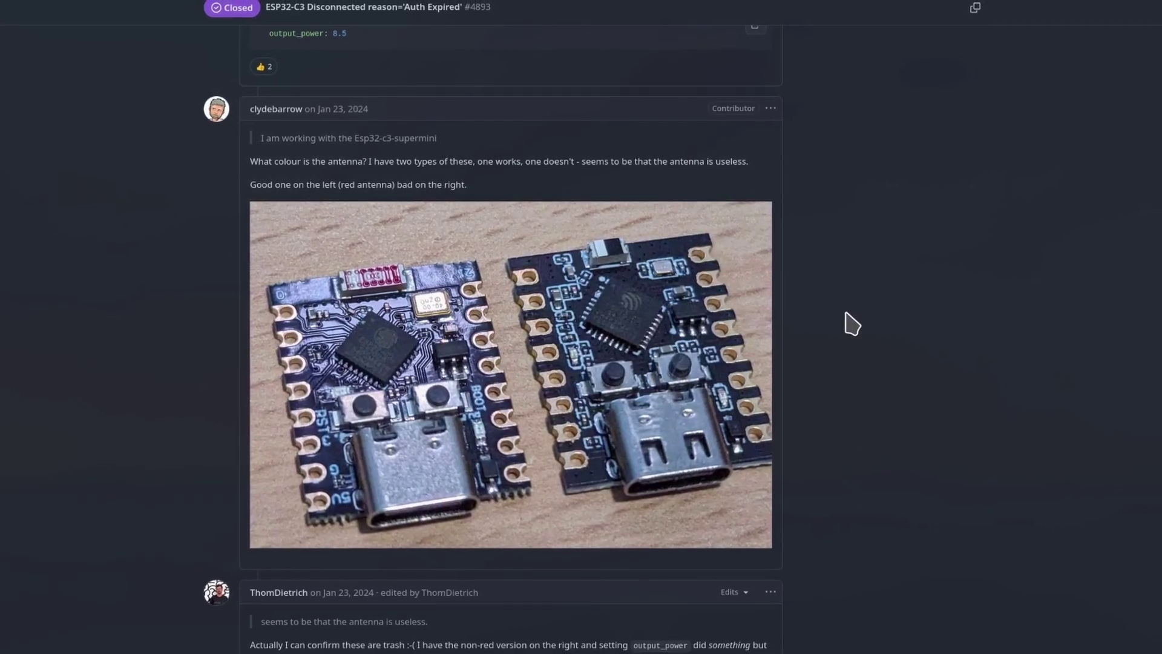
scroll(852, 325, "up", 4)
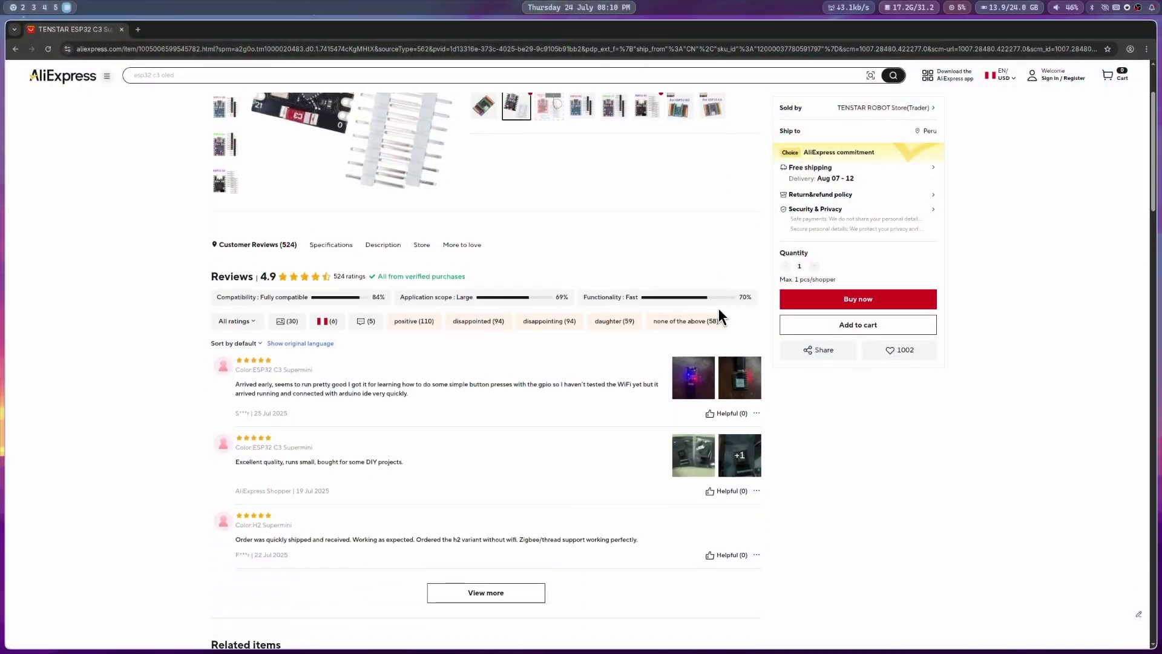
Step: Open the full list of customer reviews for the TENSTAR ESP32 C3 Supermini and read through it
left_click(510, 490)
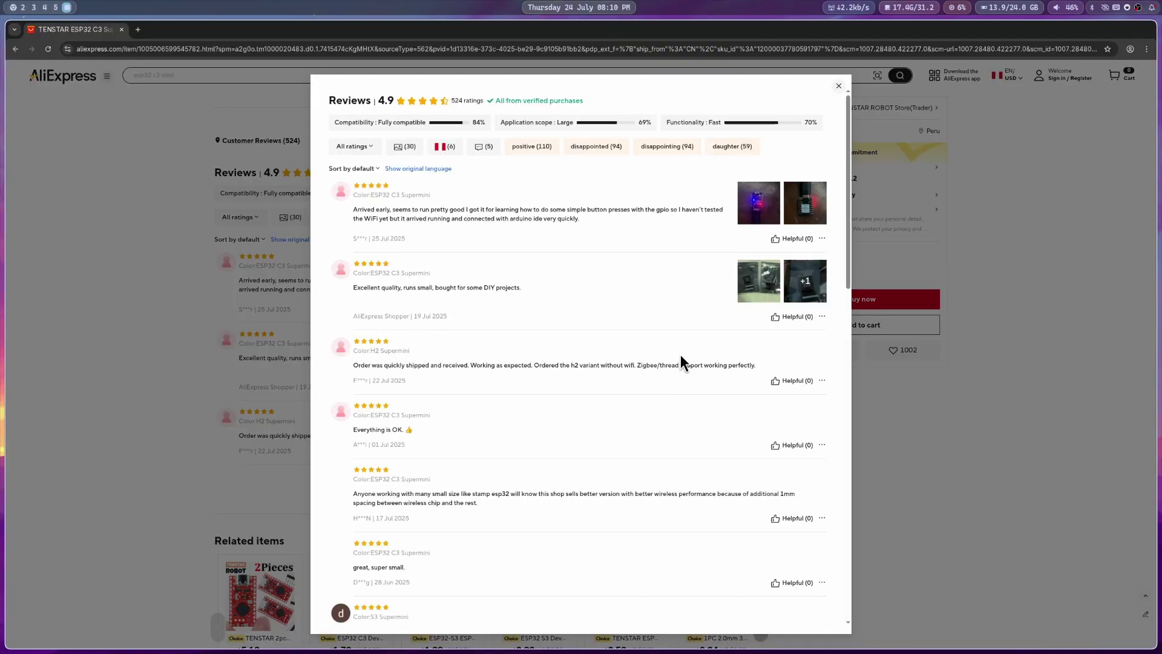
scroll(720, 365, "down", 5)
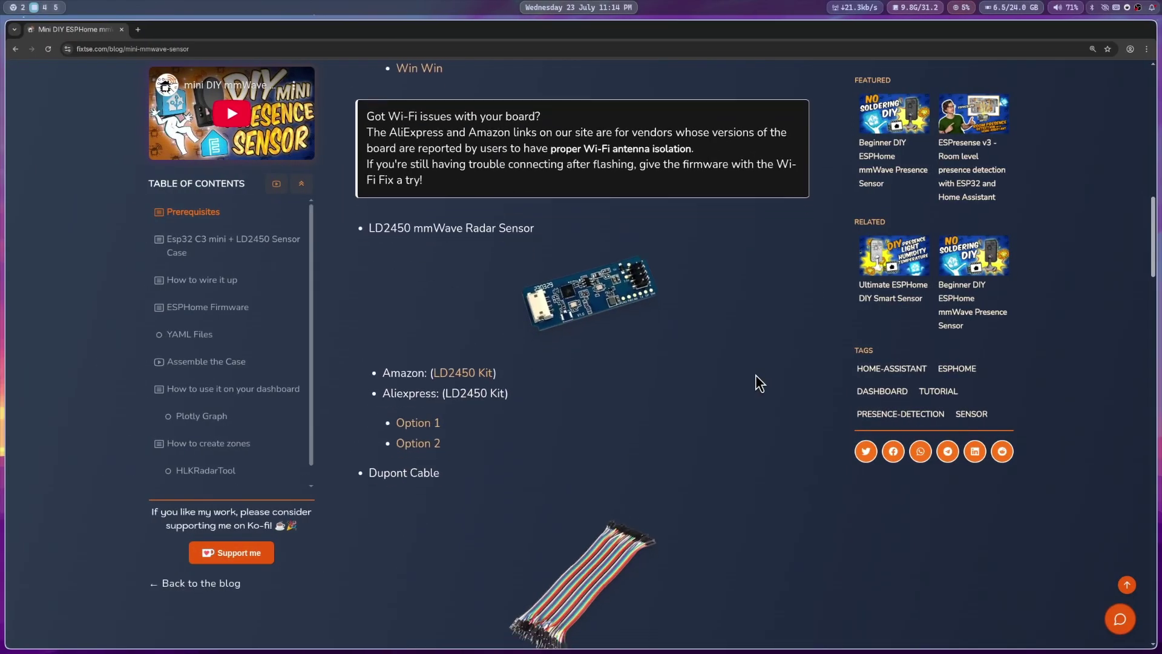
Step: Review the mini mmWave sensor tutorial's parts list, case section and ESP32-C3 to LD2450 wiring diagrams and table
scroll(756, 376, "down", 10)
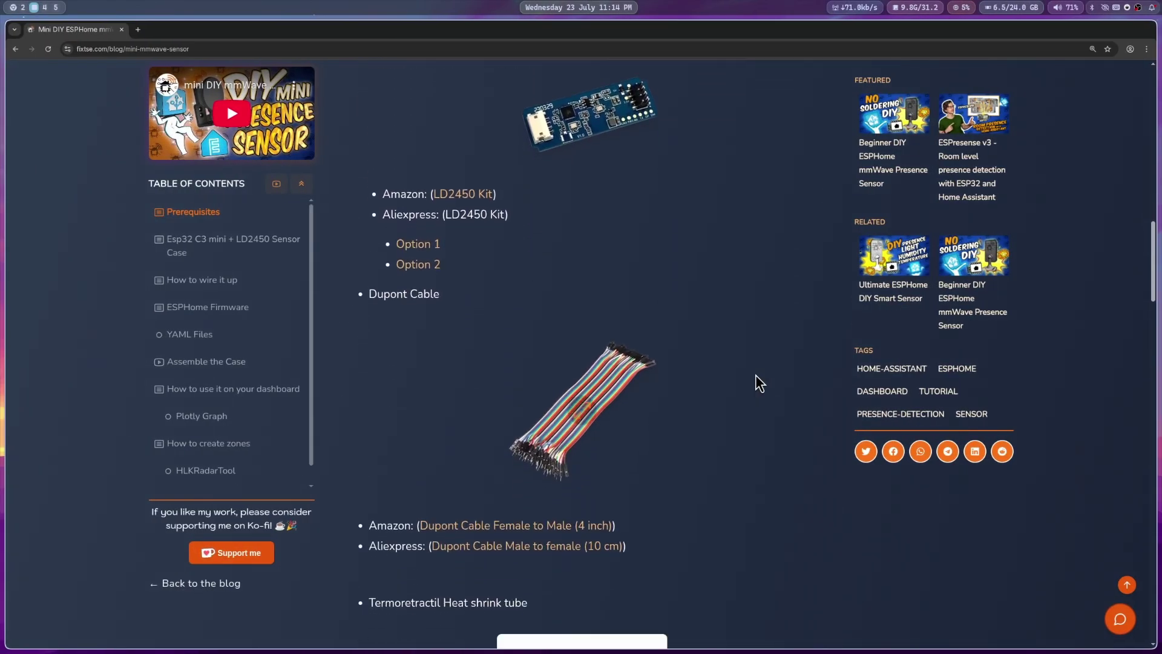
scroll(756, 375, "down", 10)
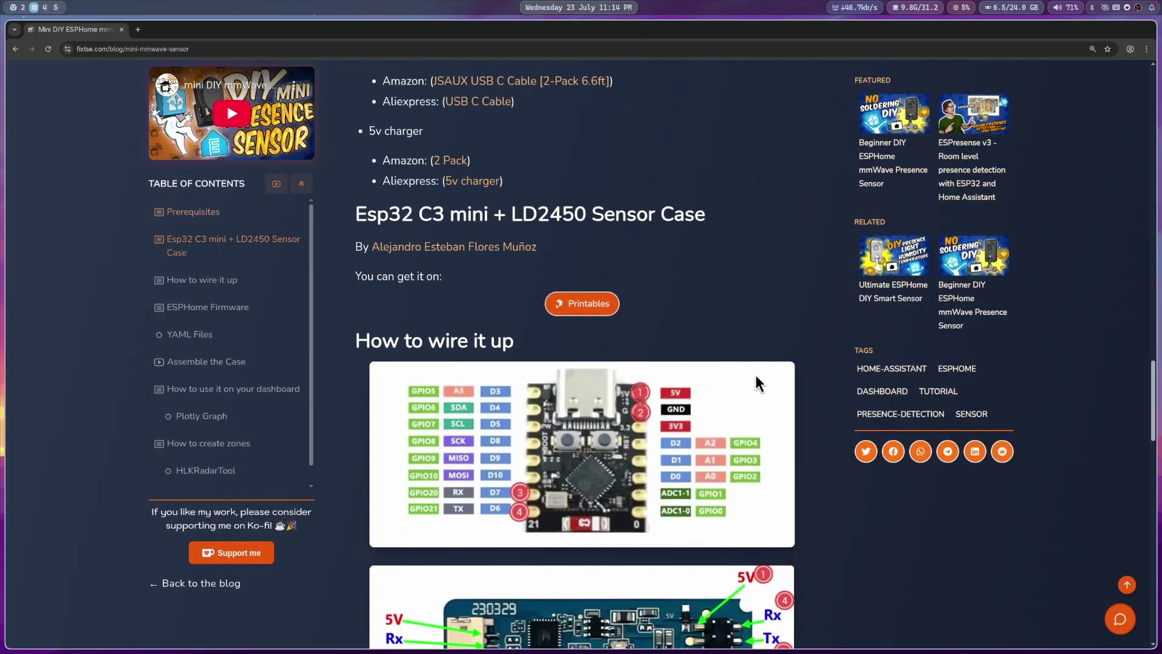
scroll(755, 376, "down", 3)
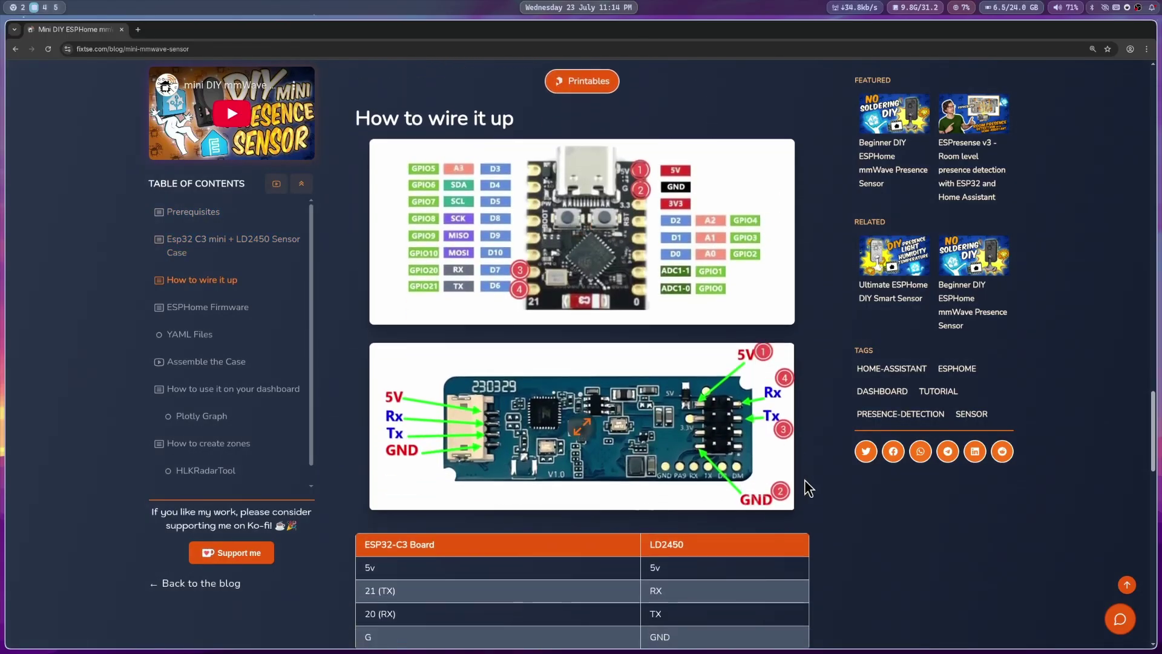
scroll(804, 485, "down", 6)
scroll(805, 481, "down", 4)
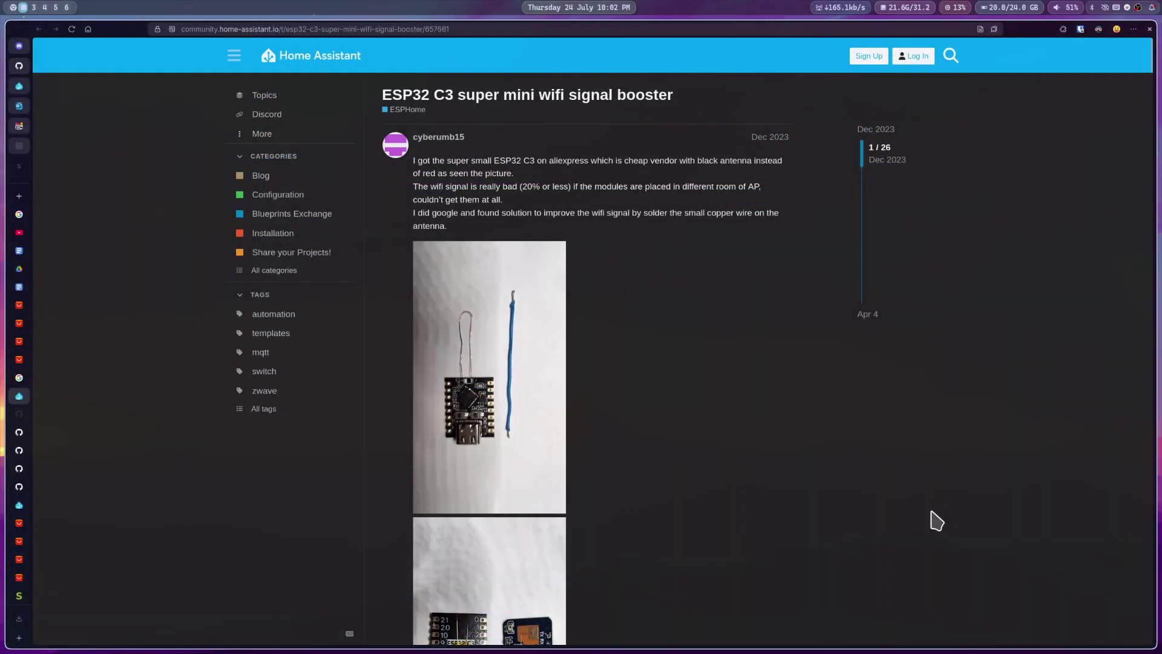
Step: Read through the Home Assistant community thread on the ESP32 C3 super mini WiFi signal booster
scroll(933, 519, "down", 5)
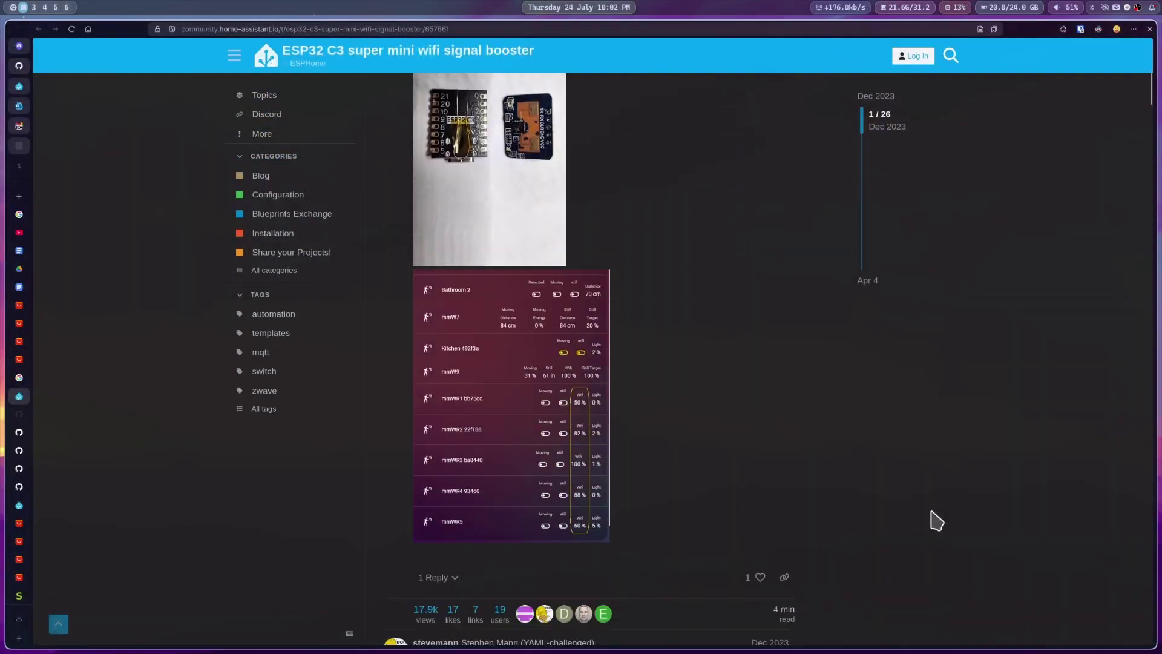
scroll(937, 519, "down", 20)
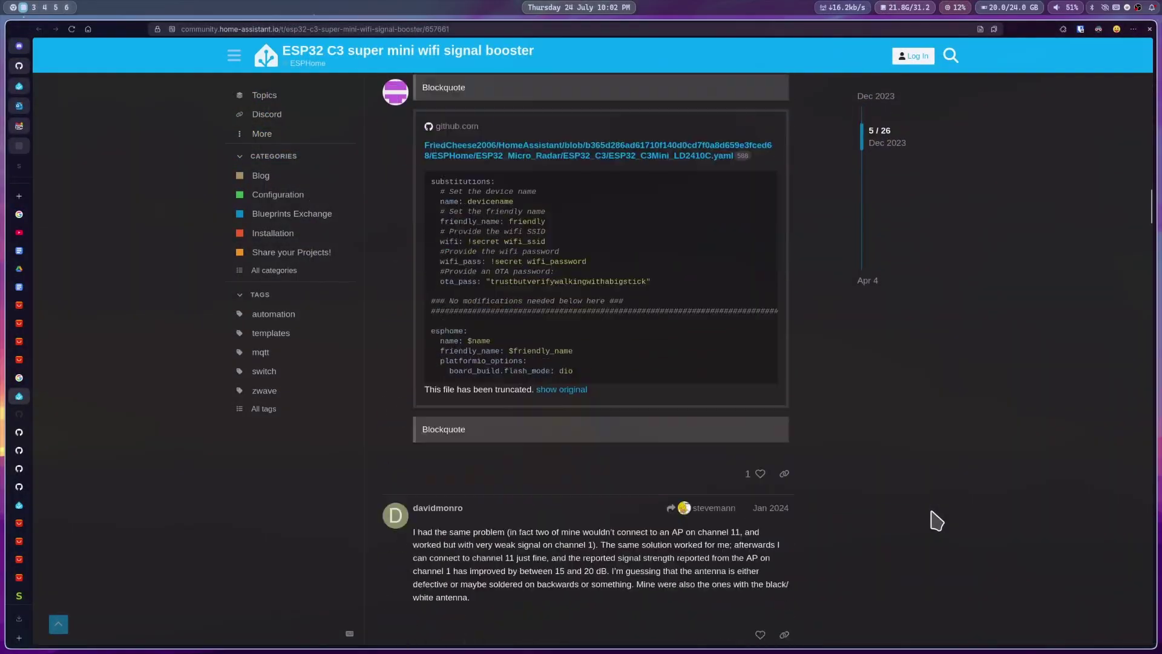
scroll(937, 521, "down", 20)
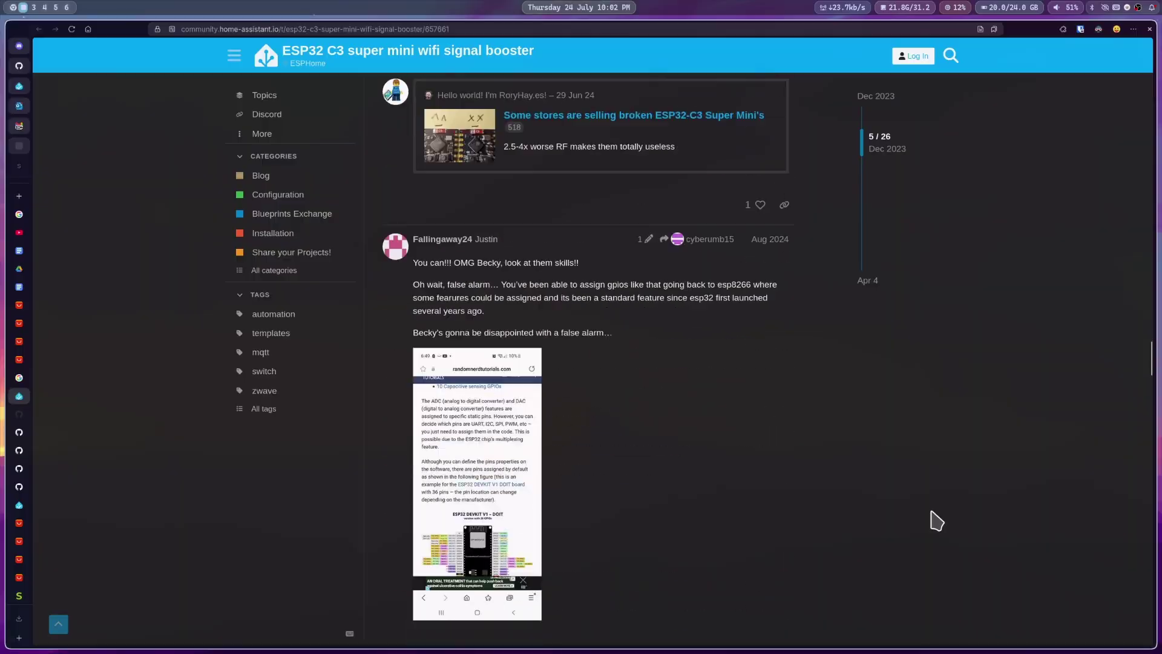
scroll(937, 520, "down", 20)
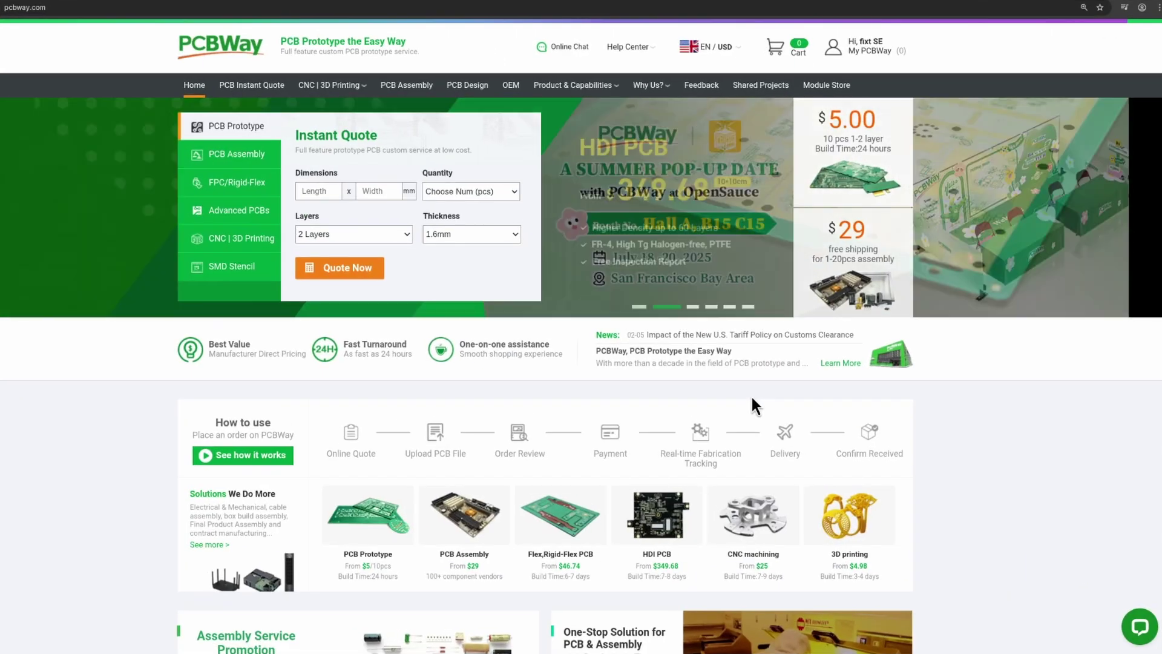
Step: Look over PCBWay's support chat and its CNC and 3D printing services
left_click(1152, 638)
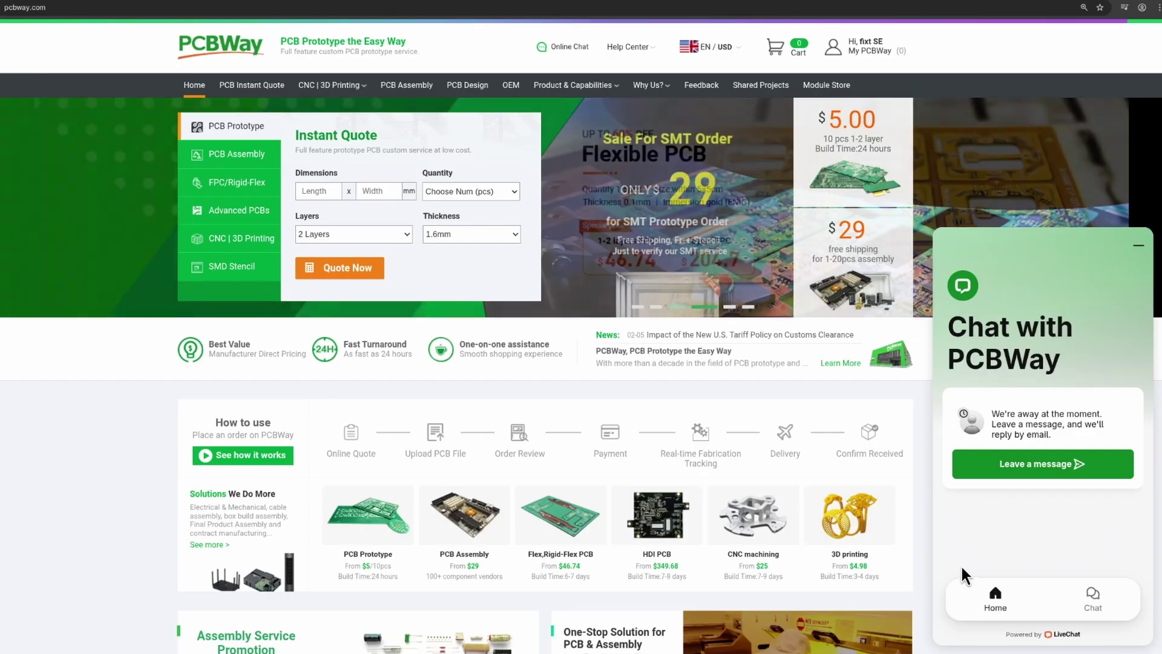
key("Escape")
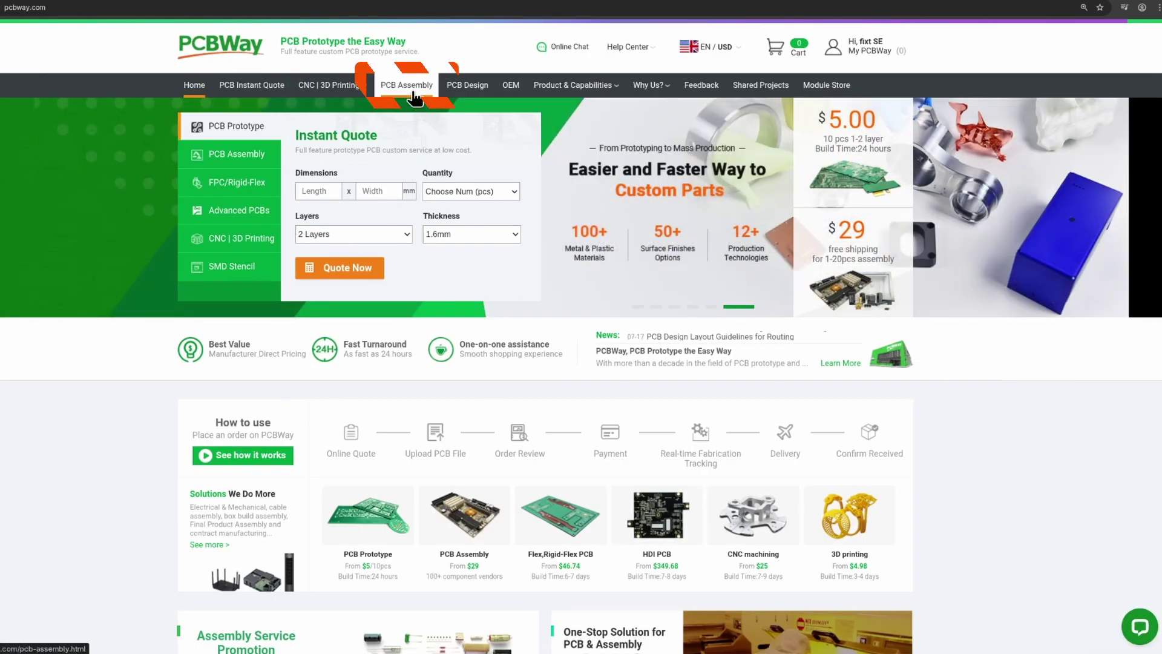
mouse_move(354, 91)
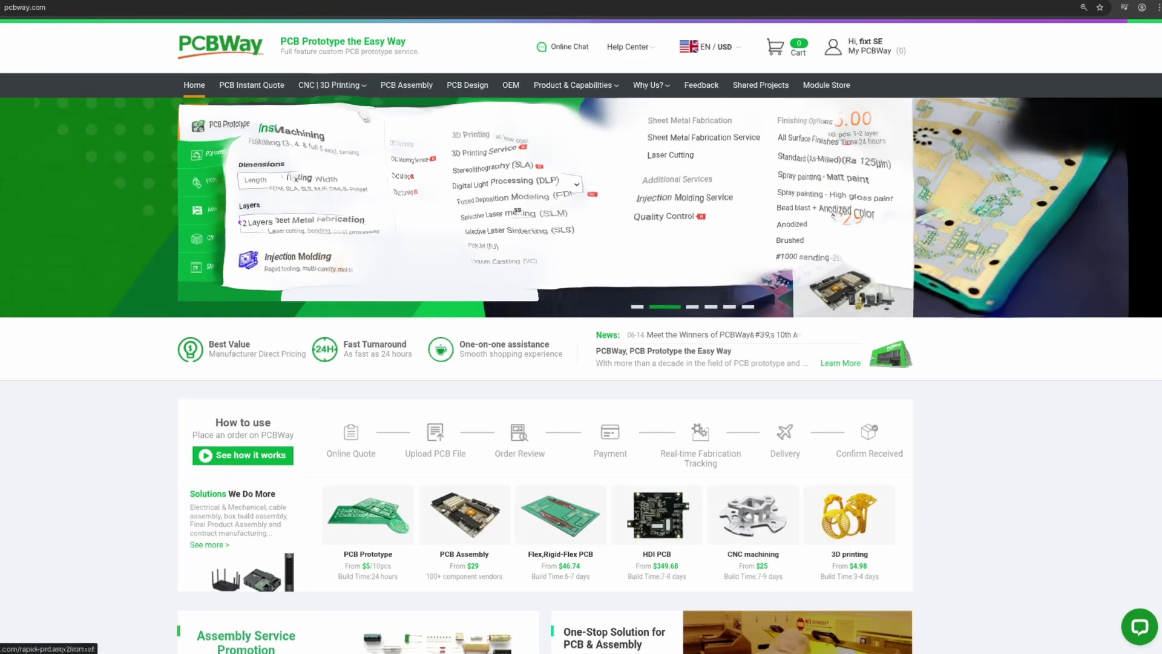
left_click(348, 269)
scroll(702, 336, "down", 7)
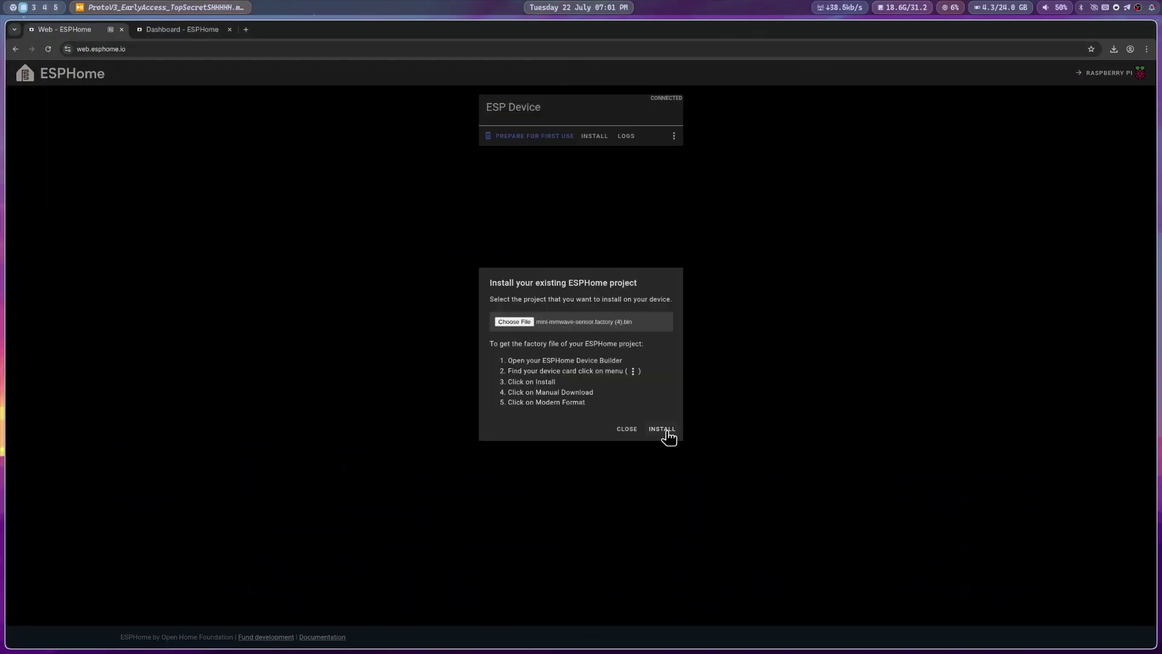
Step: Install mini-mmwave-sensor.factory (4).bin on the ESP device and try to connect it to the Ubuntu network using the Wi-Fi password
left_click(662, 429)
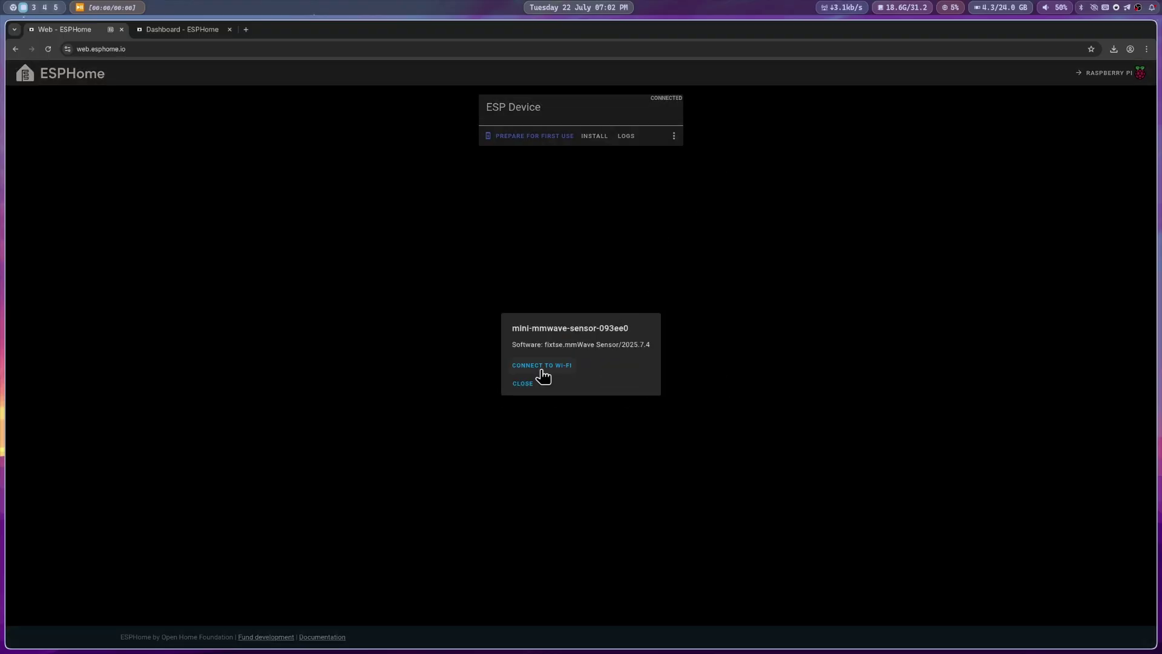
left_click(543, 376)
left_click(532, 385)
left_click(646, 415)
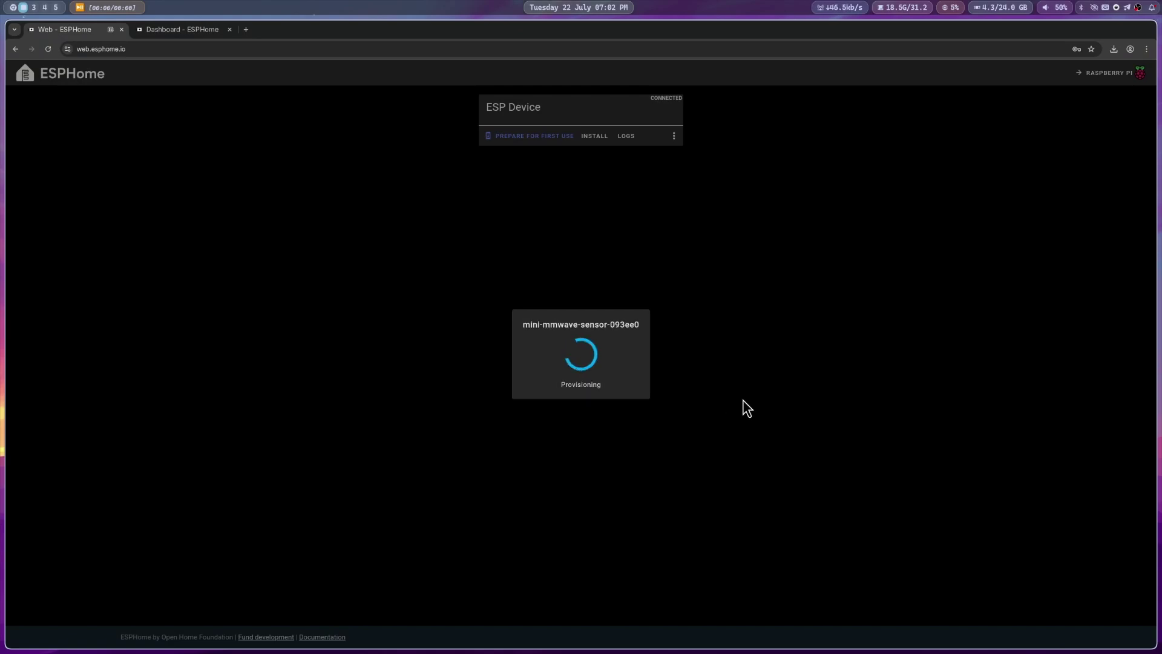
left_click(616, 397)
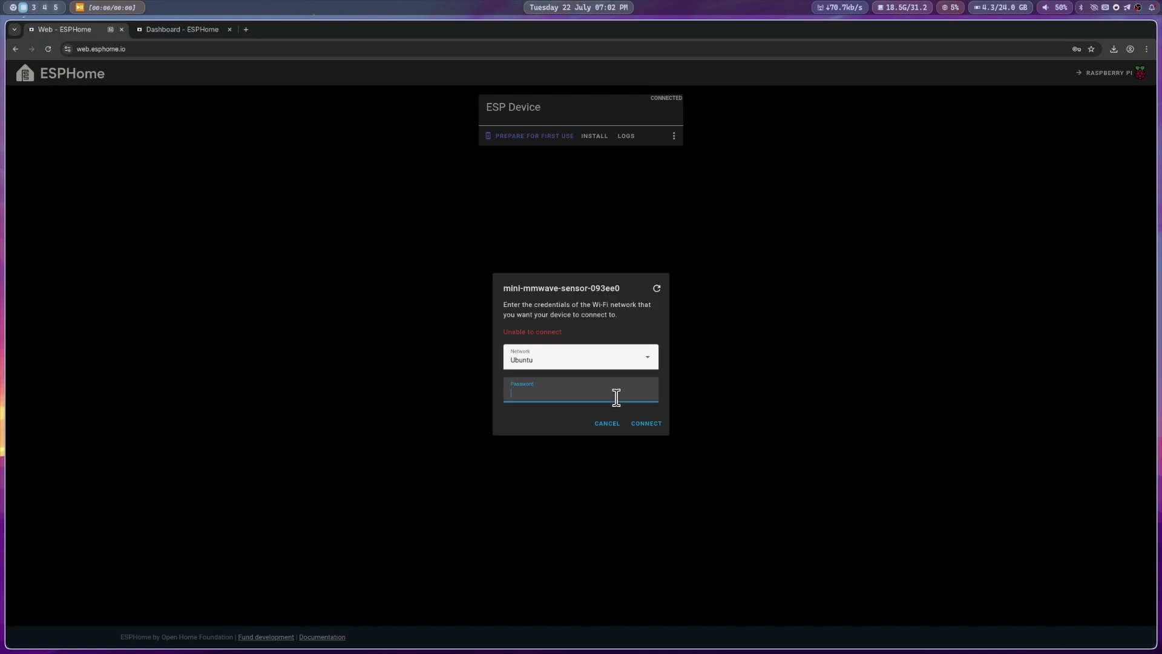
left_click(646, 424)
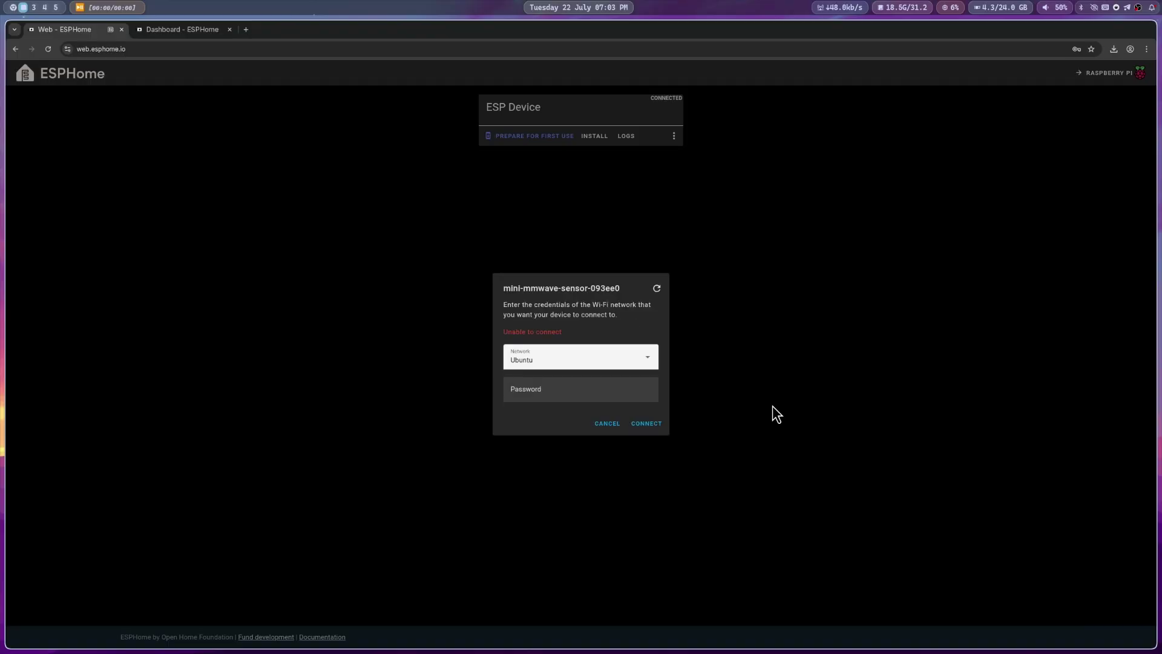
left_click(608, 426)
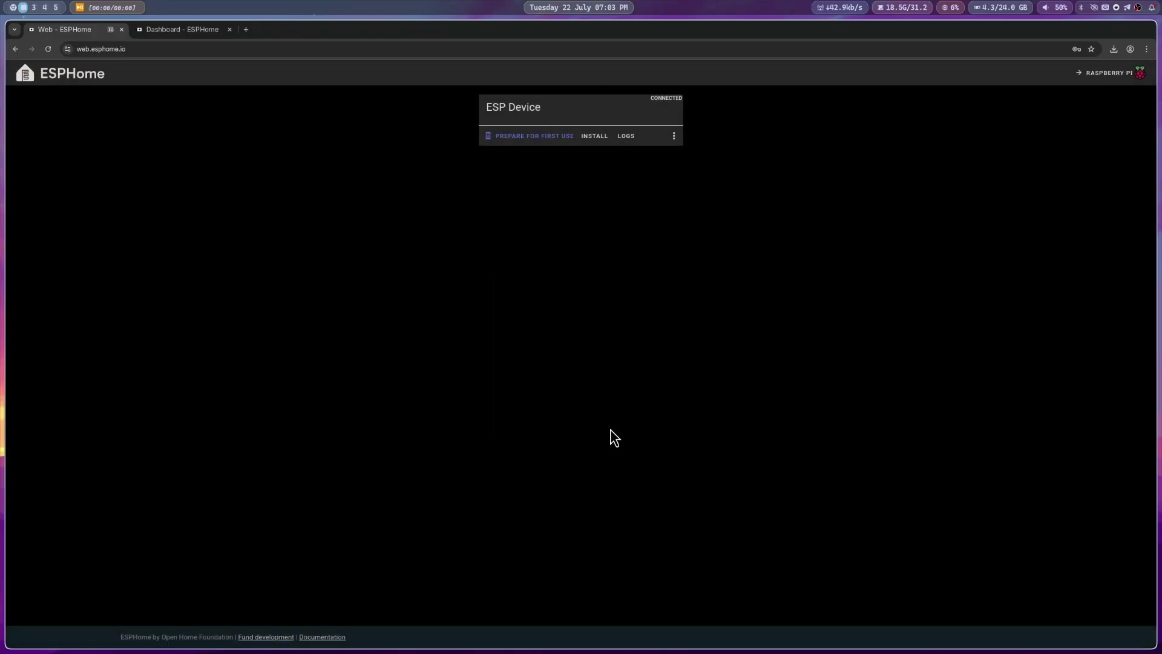
Step: Choose another firmware file for the ESP device and install it
left_click(594, 136)
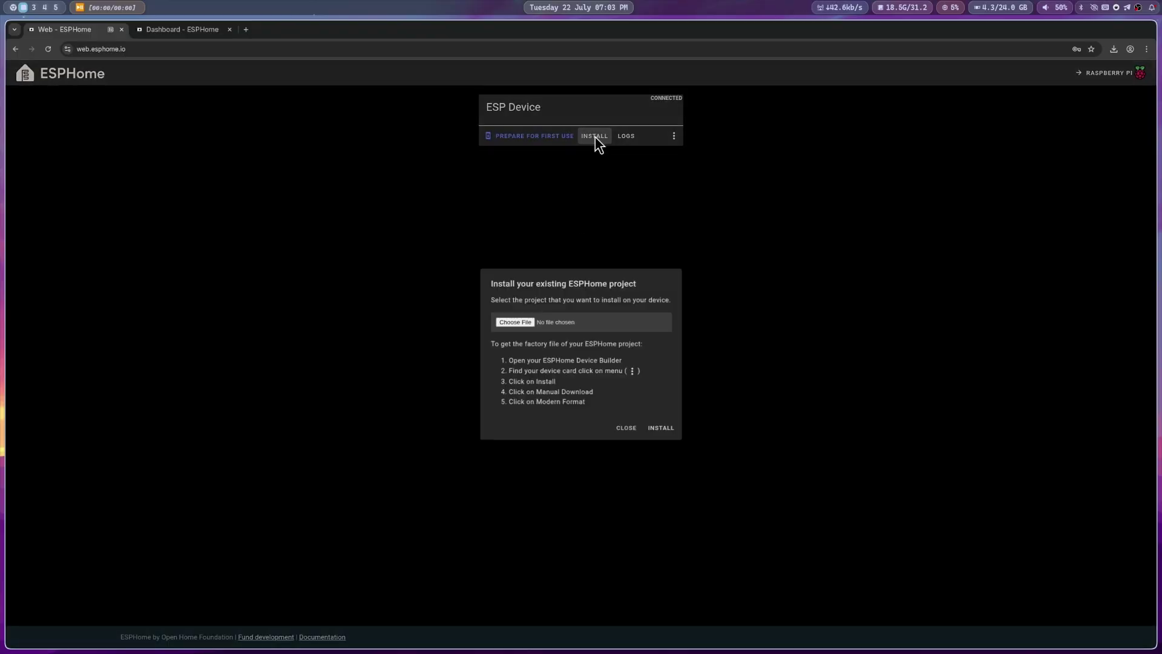
left_click(515, 320)
left_click(554, 189)
left_click(772, 107)
left_click(662, 429)
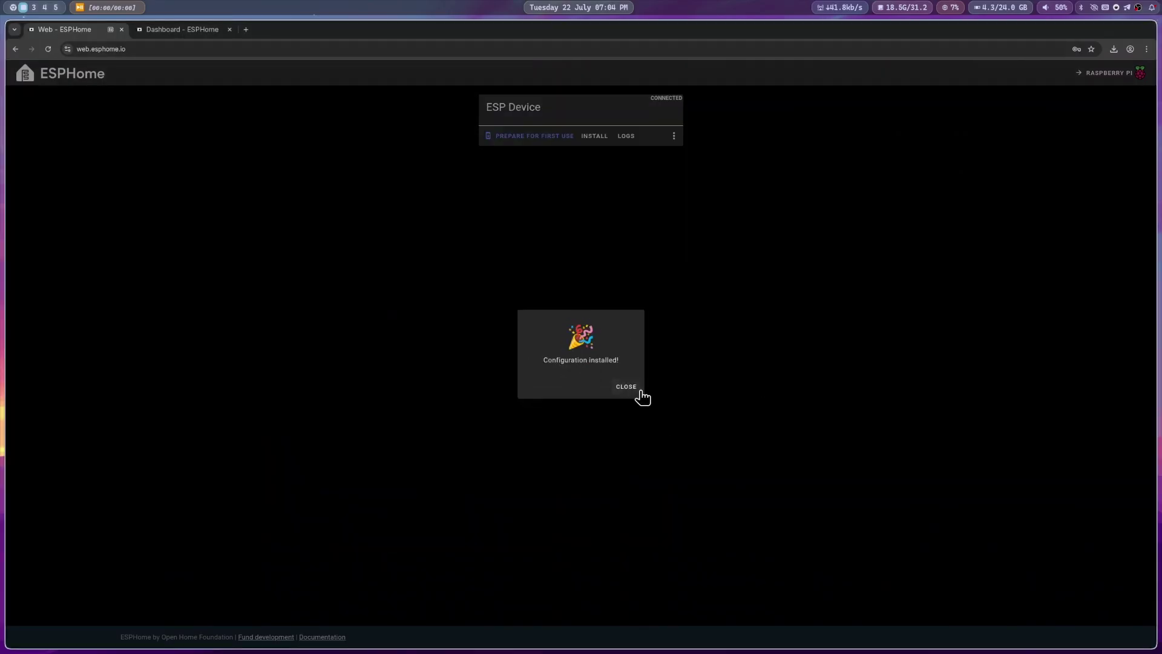
left_click(629, 385)
Step: Connect the mini mmWave sensor to the Ubuntu Wi-Fi network, entering the Wi-Fi password
left_click(673, 135)
left_click(703, 155)
left_click(542, 365)
left_click(558, 350)
left_click(535, 379)
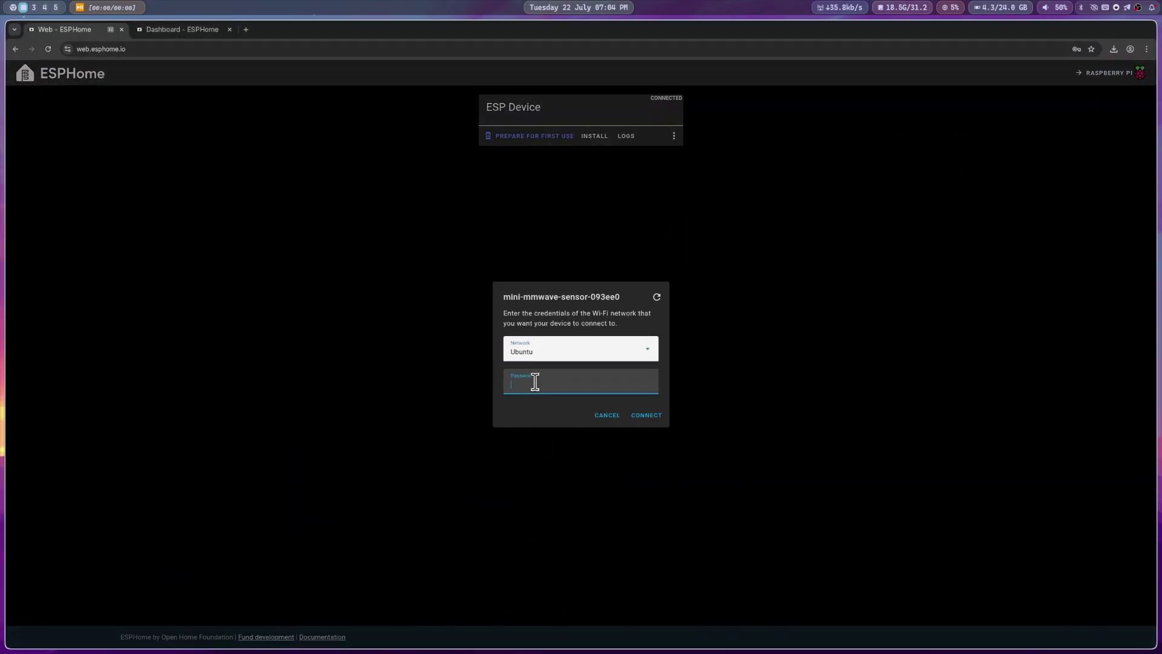
left_click(645, 416)
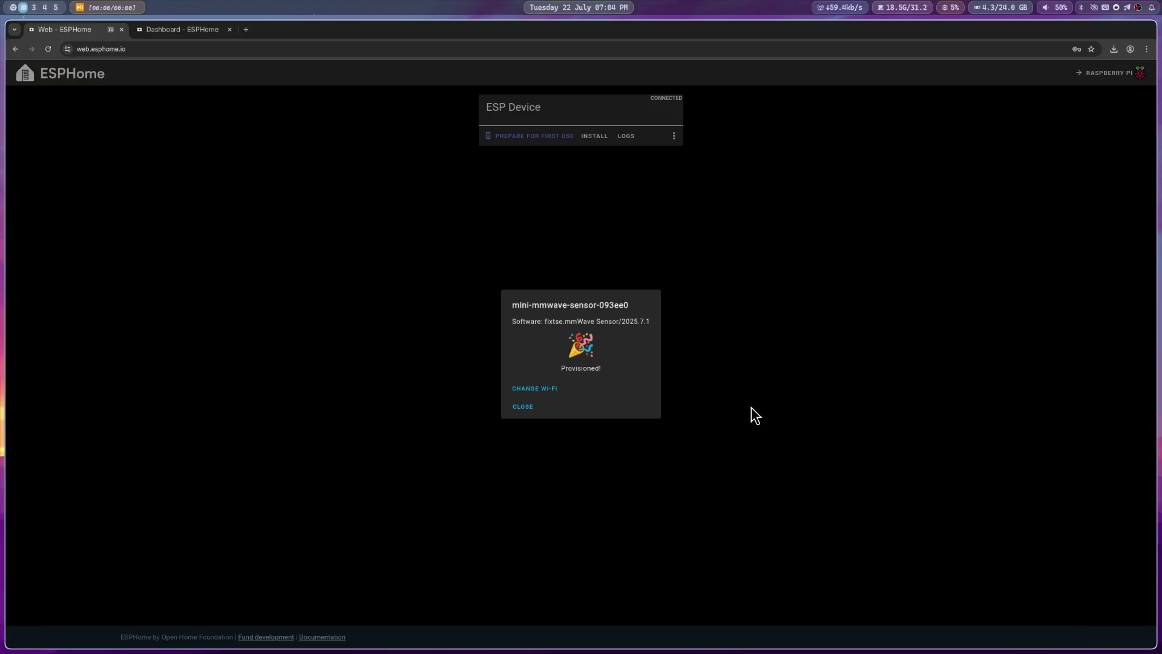
left_click(523, 406)
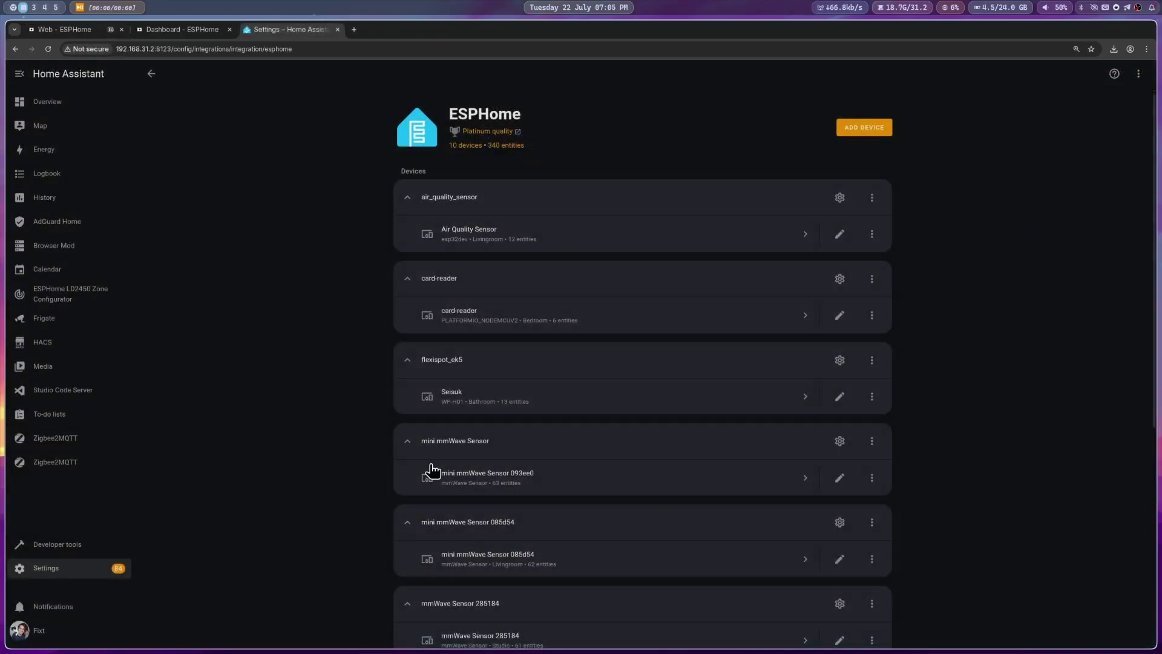
Step: Open the mini mmWave Sensor 093ee0 device in Home Assistant and inspect its configuration, diagnostics and WiFi Signal history
left_click(432, 471)
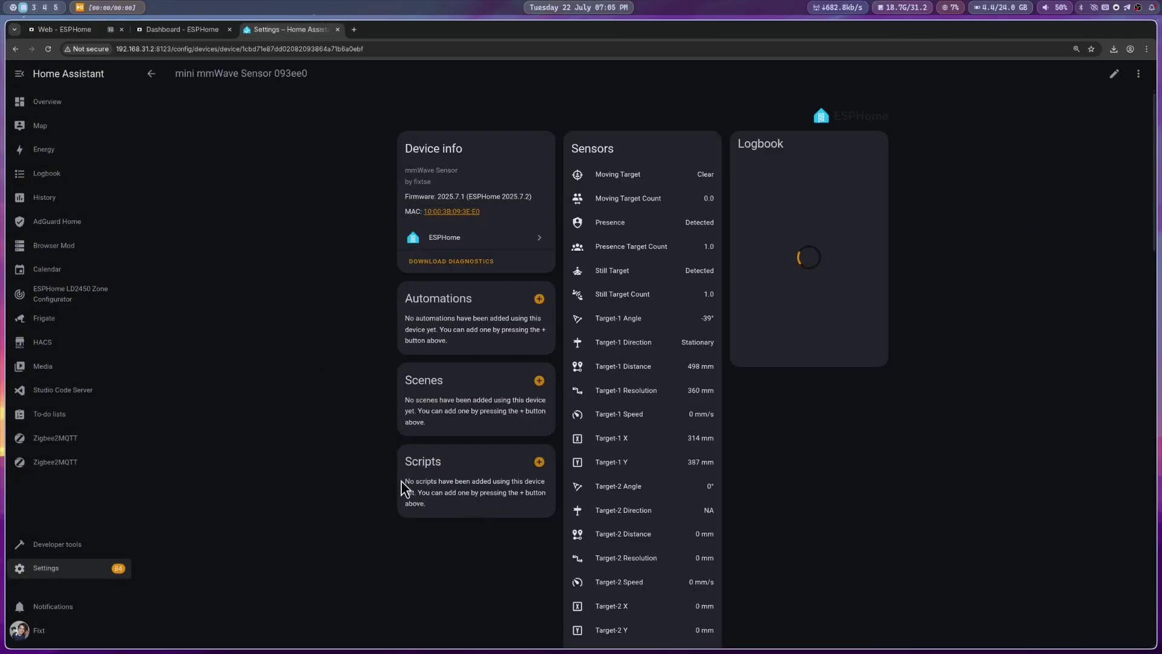
scroll(778, 478, "down", 15)
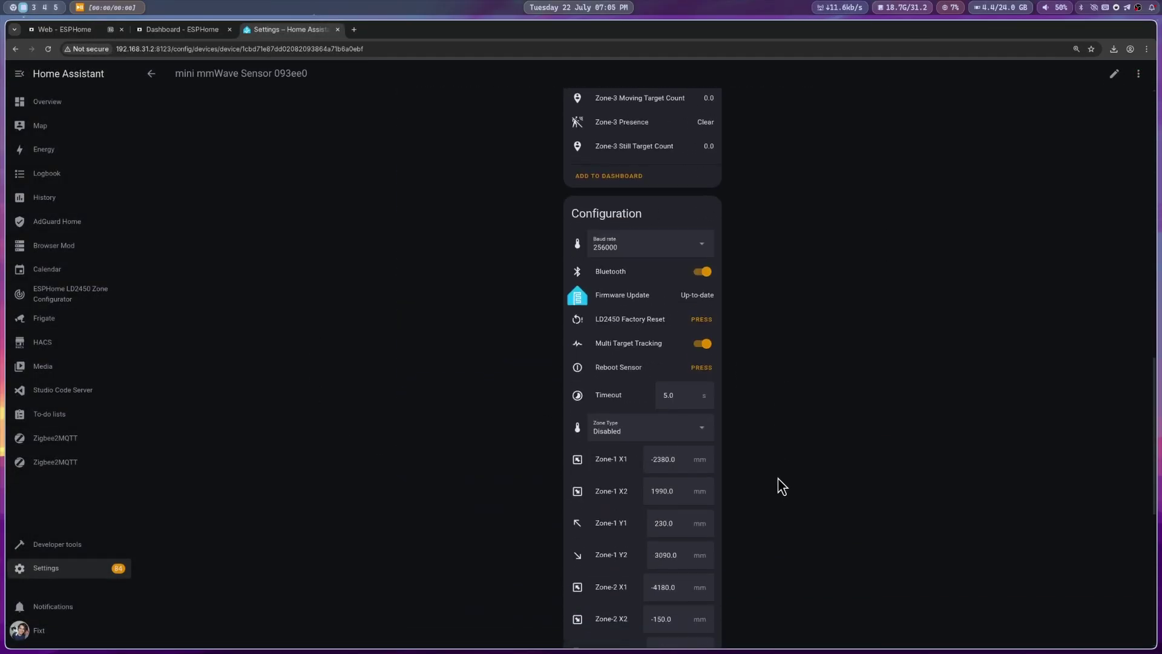
scroll(778, 478, "down", 5)
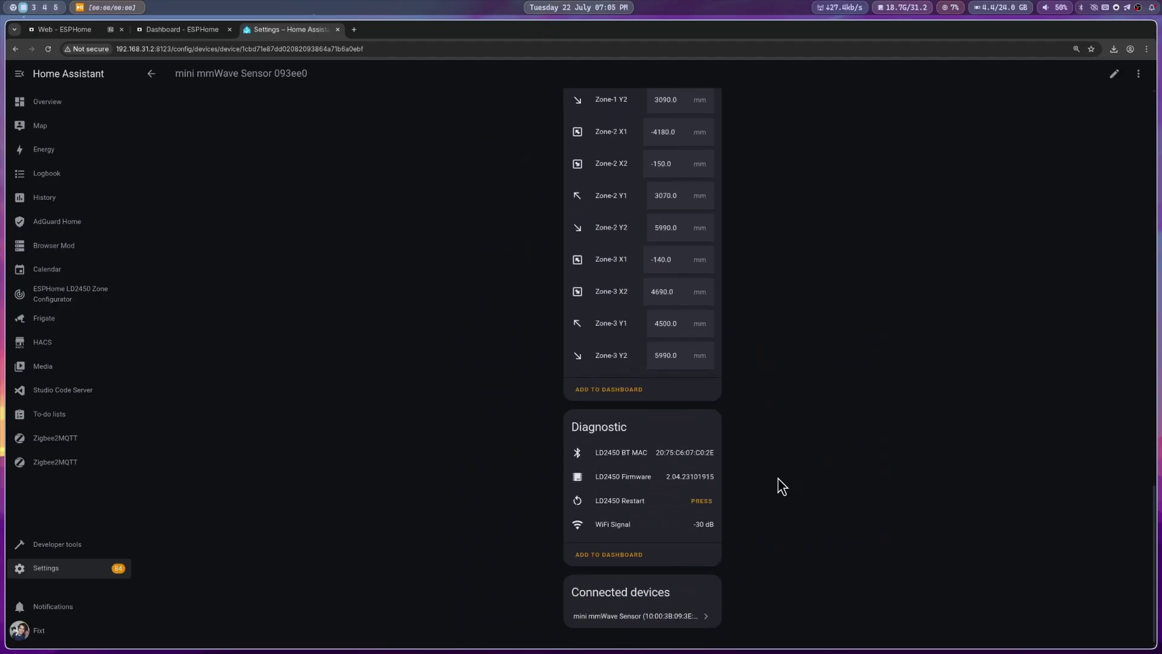
left_click(598, 525)
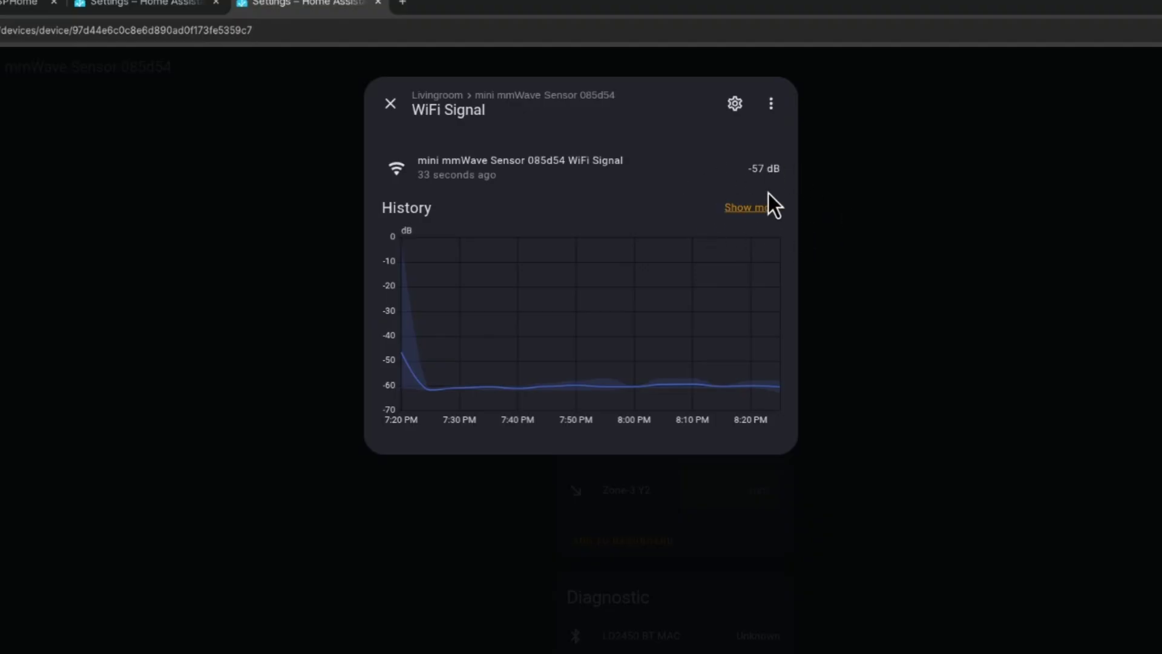
mouse_move(752, 396)
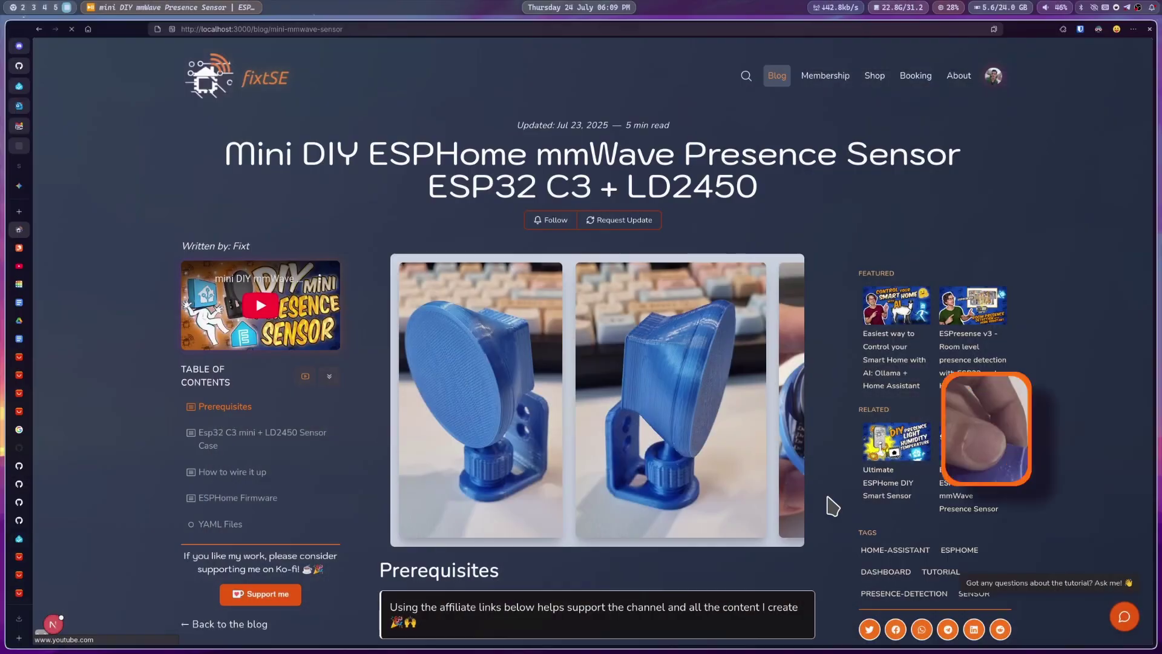
Step: Find the ESP32 C3 Case Housing (Antenna Fix) section in the mini mmWave sensor article and open its Printables model page
scroll(832, 506, "down", 3)
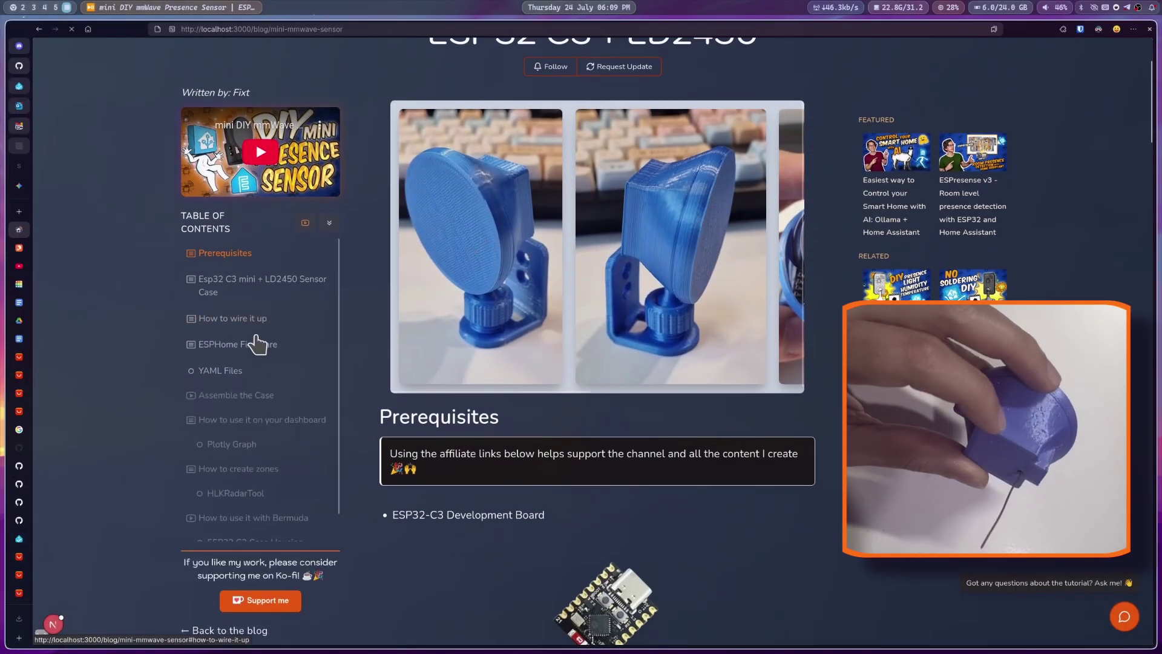
scroll(259, 430, "down", 2)
left_click(242, 533)
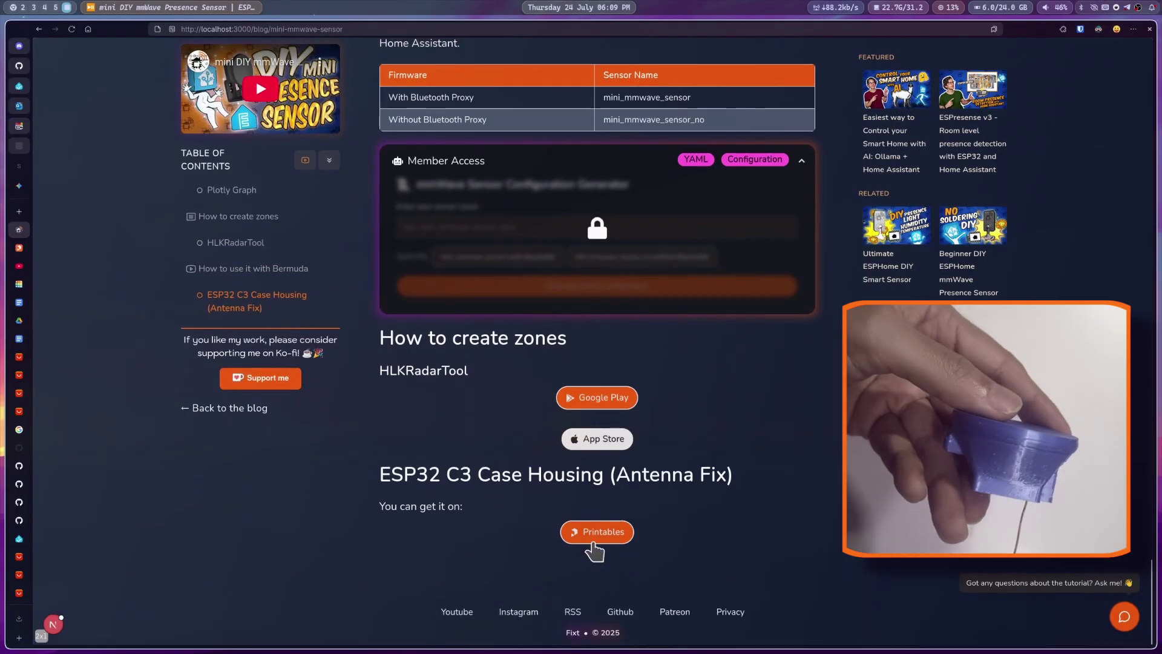
left_click(594, 539)
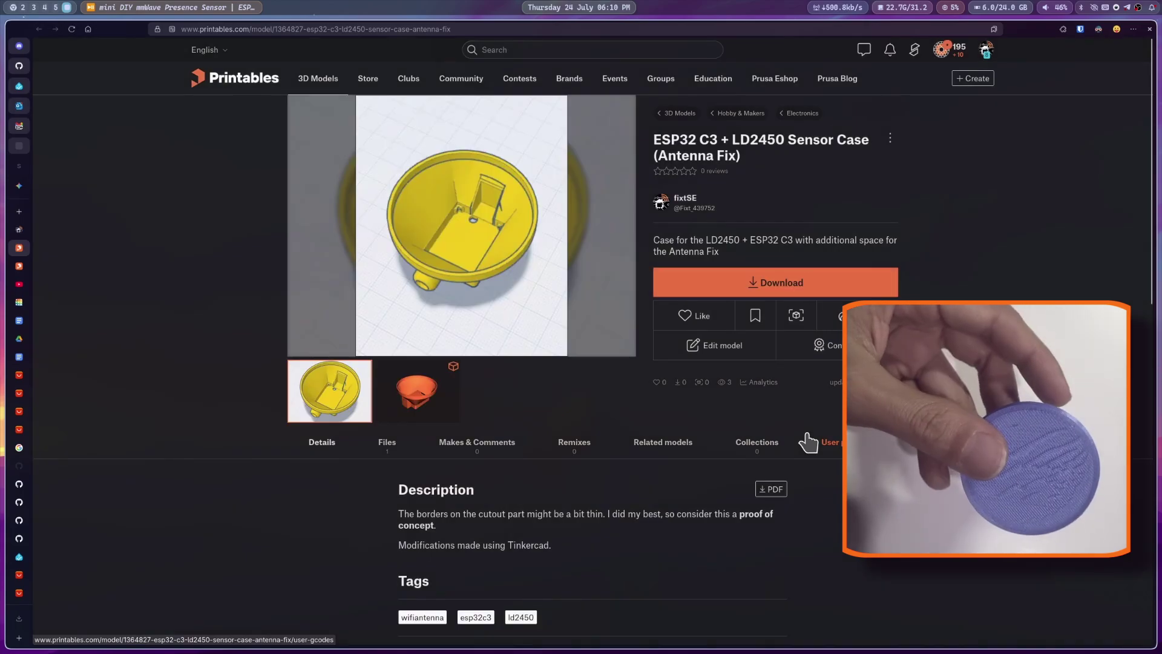
Step: View the model files of the antenna-fix sensor case and inspect ESP32 C3 + LD2450 Sensor Case (Antenna Fix).stl in the 3D viewer, rotating it
left_click(387, 445)
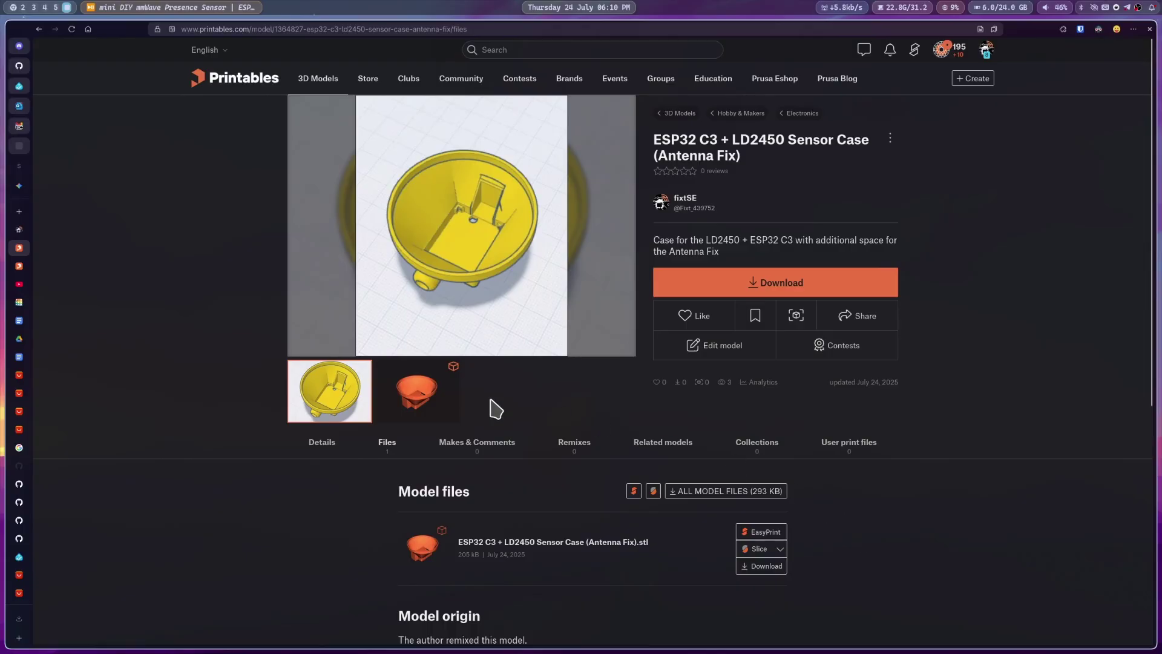
left_click(420, 404)
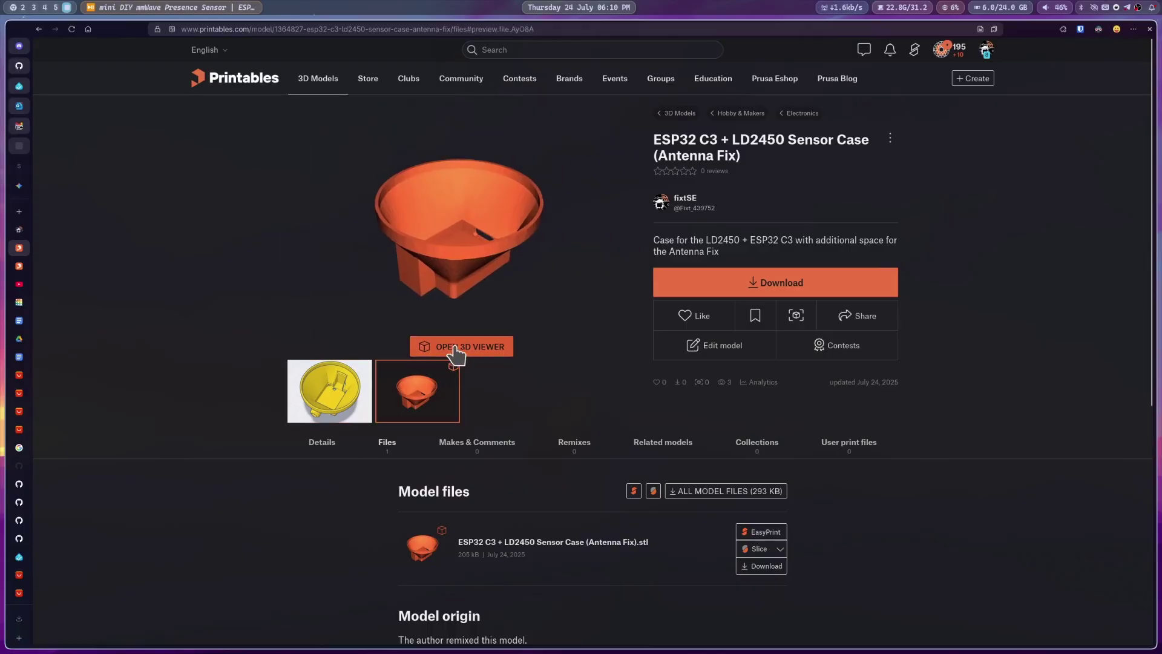
left_click(456, 352)
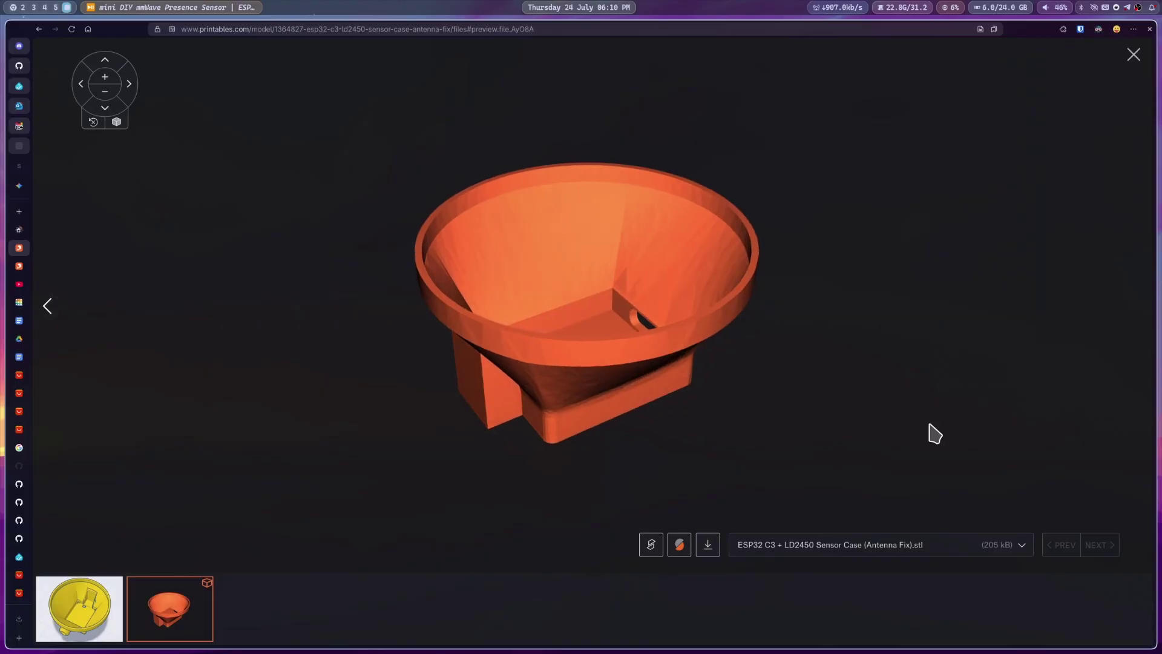
left_click_drag(553, 402, 612, 332)
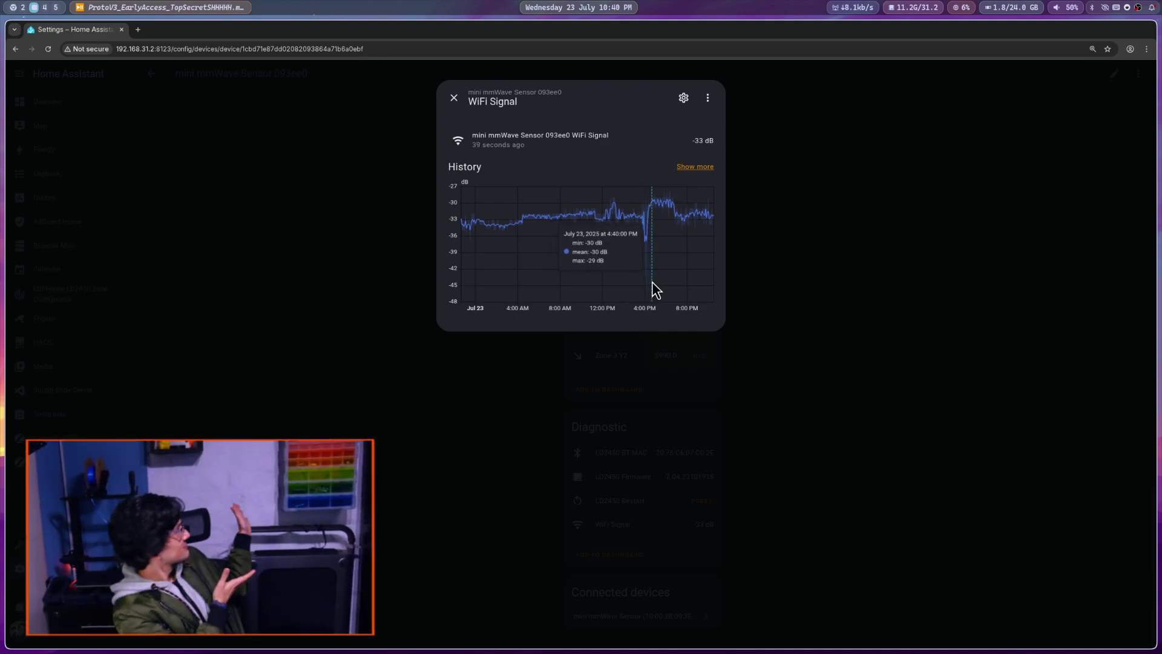
left_click(676, 219)
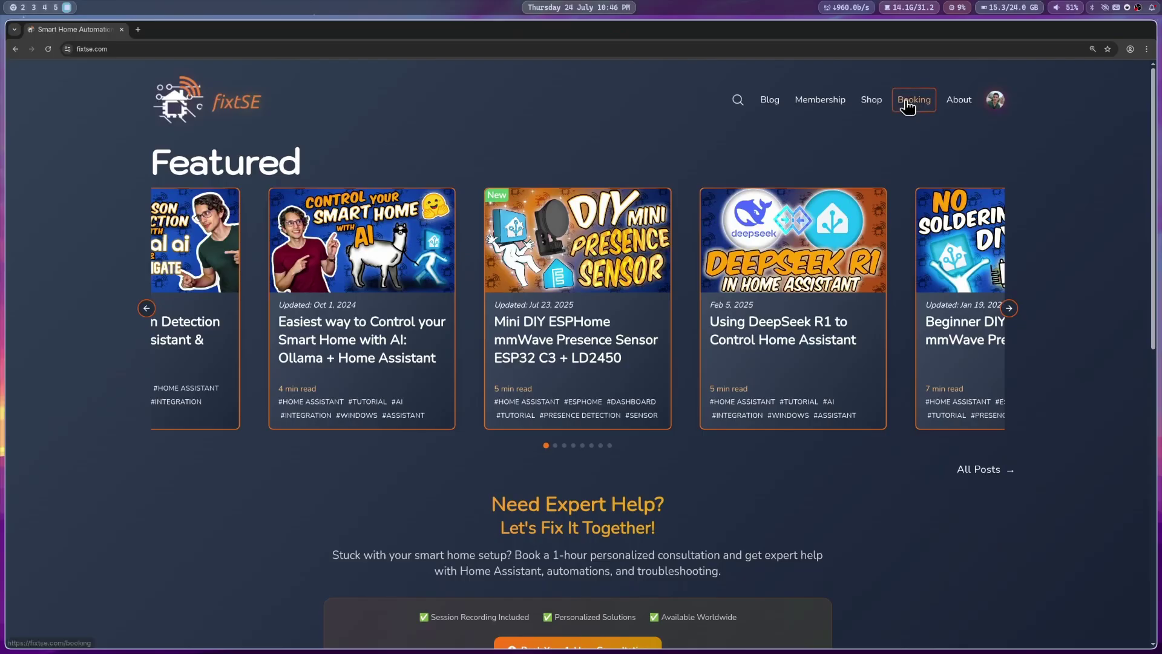
Step: Open the fixtSE booking page and look through the consultation offer as far as the scheduling calendar
left_click(906, 103)
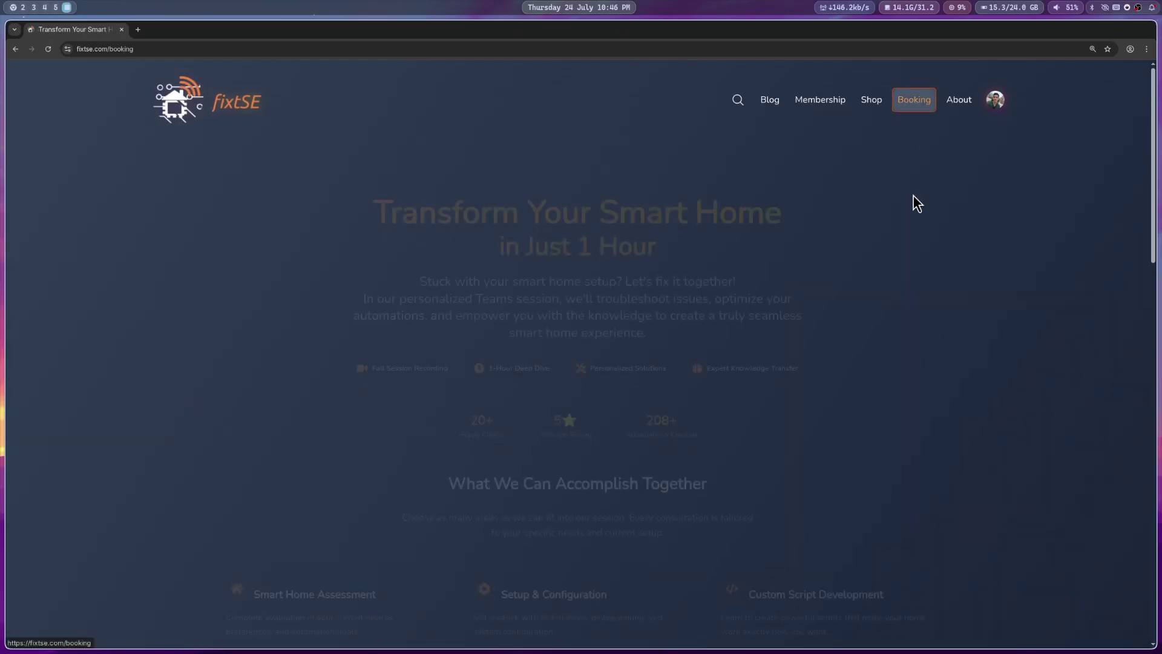
scroll(917, 481, "down", 10)
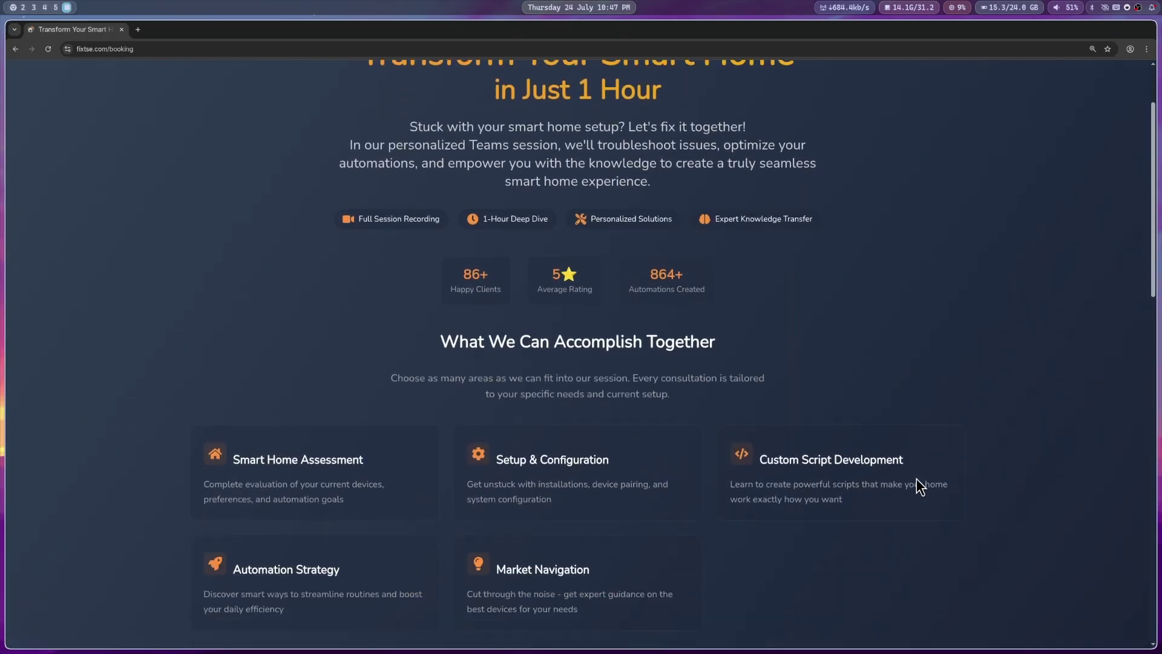
scroll(917, 478, "down", 7)
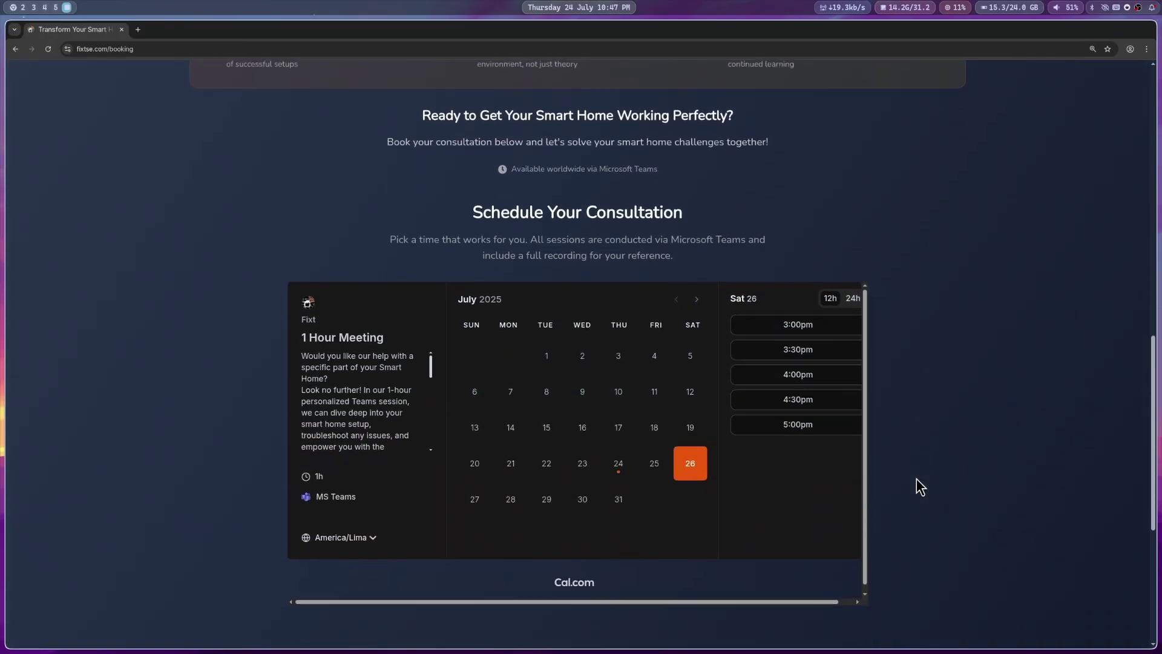